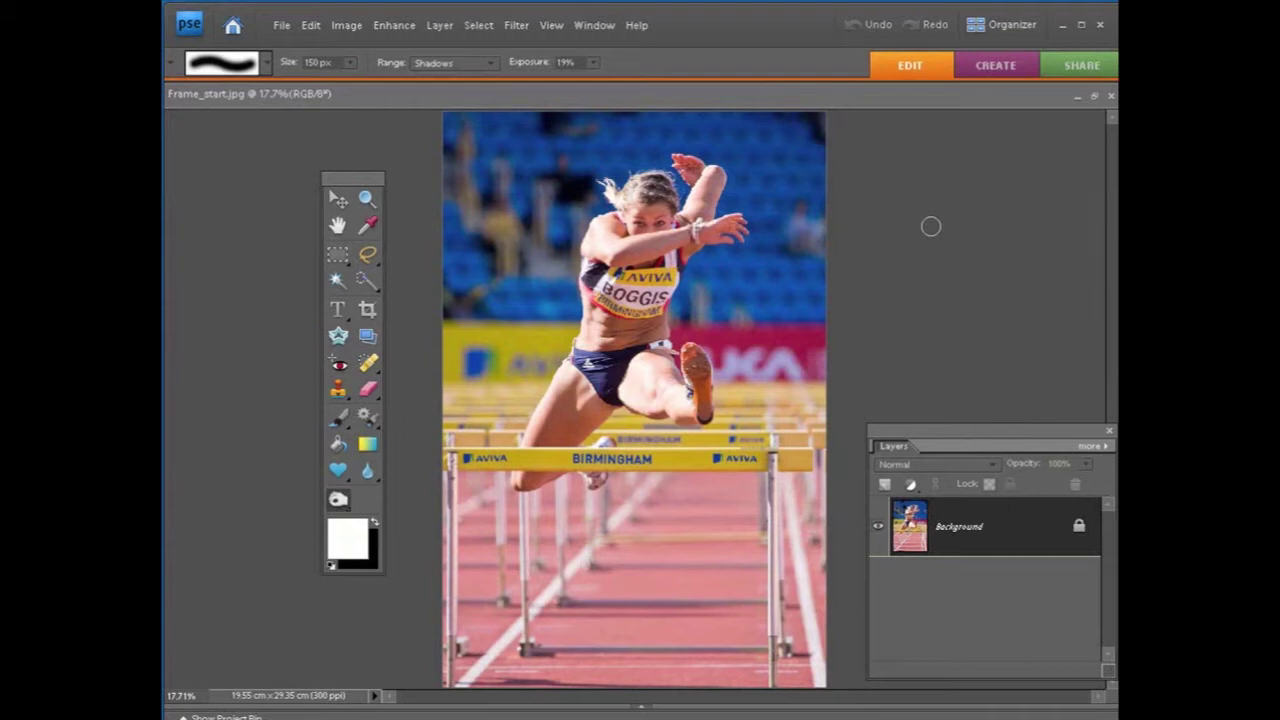
Duplicate the Background layer.
click(920, 548)
drag(909, 533, 884, 486)
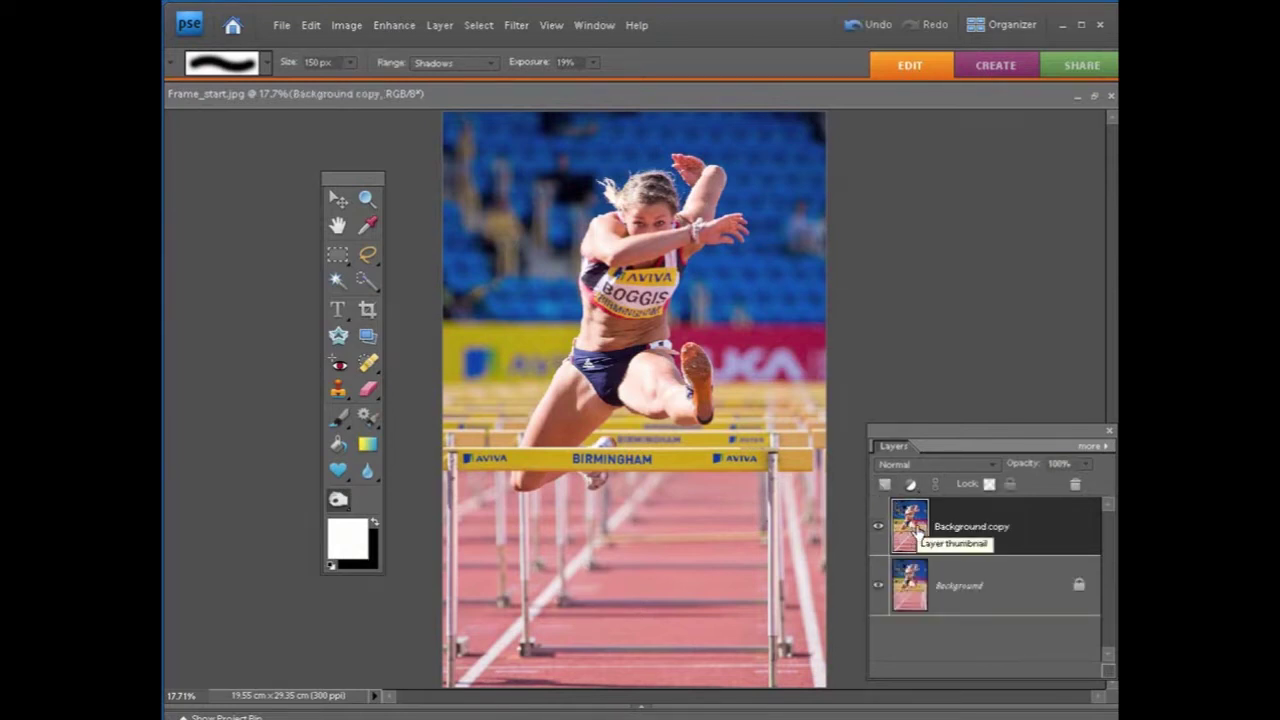
Select the athlete's arms, torso and raised front leg on the duplicate layer with the Quick Selection tool in add mode.
click(365, 282)
click(366, 284)
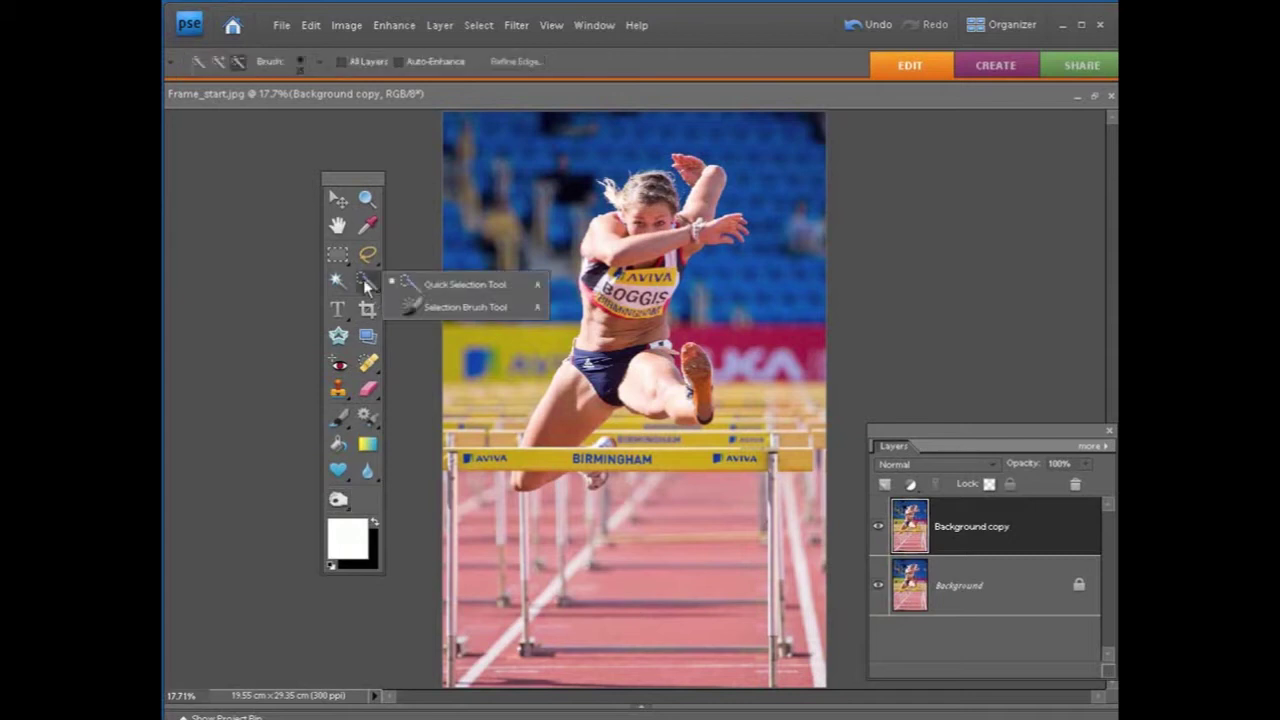
click(447, 285)
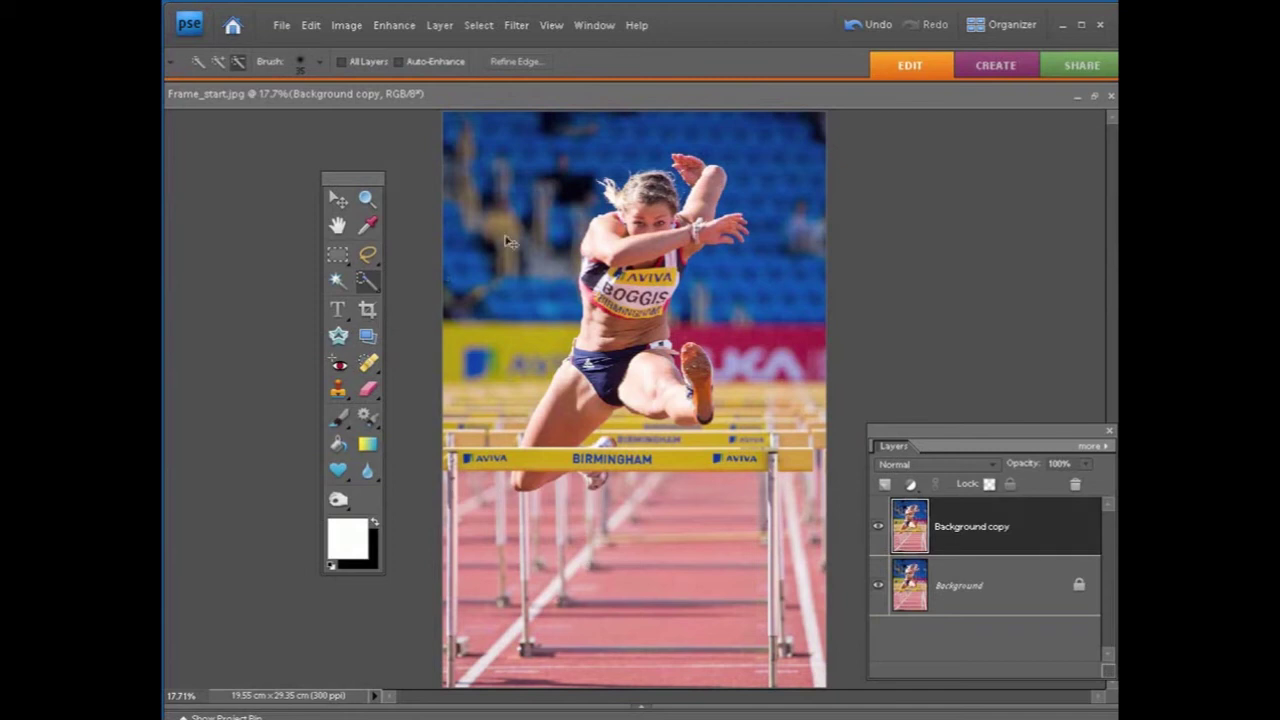
key(ctrl+equal)
key(ctrl+equal)
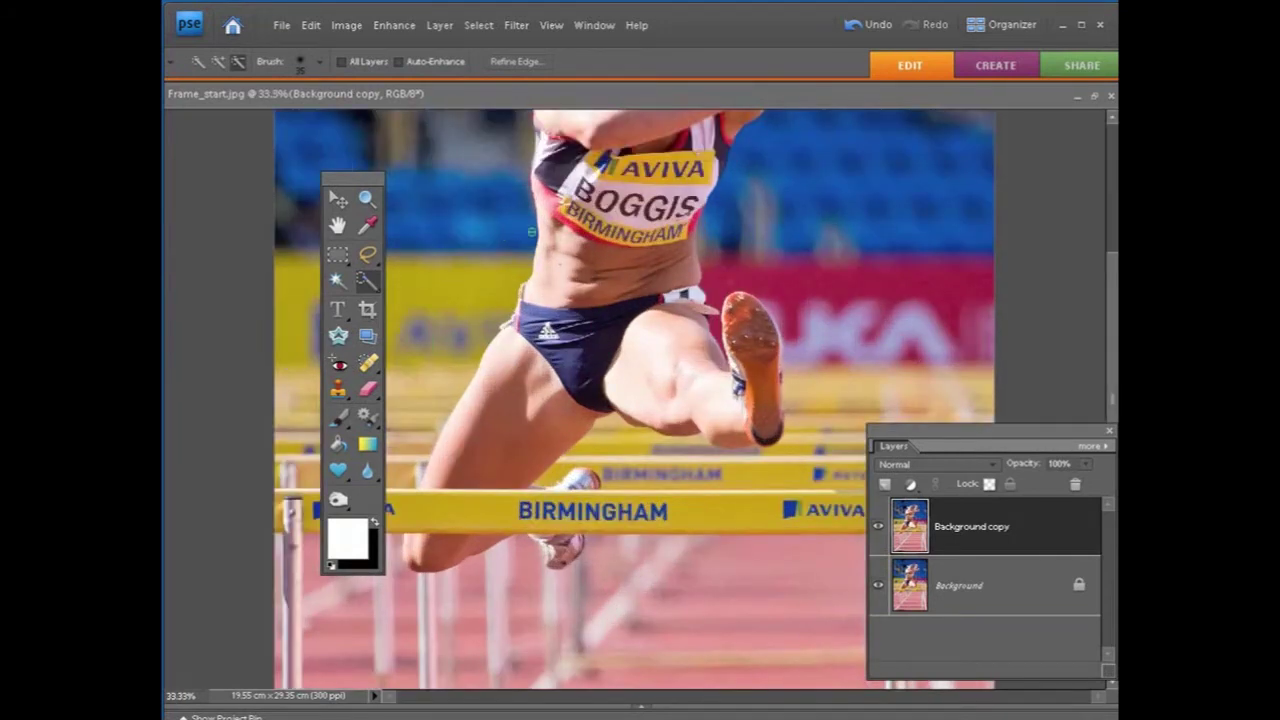
scroll(640, 212, up, 5)
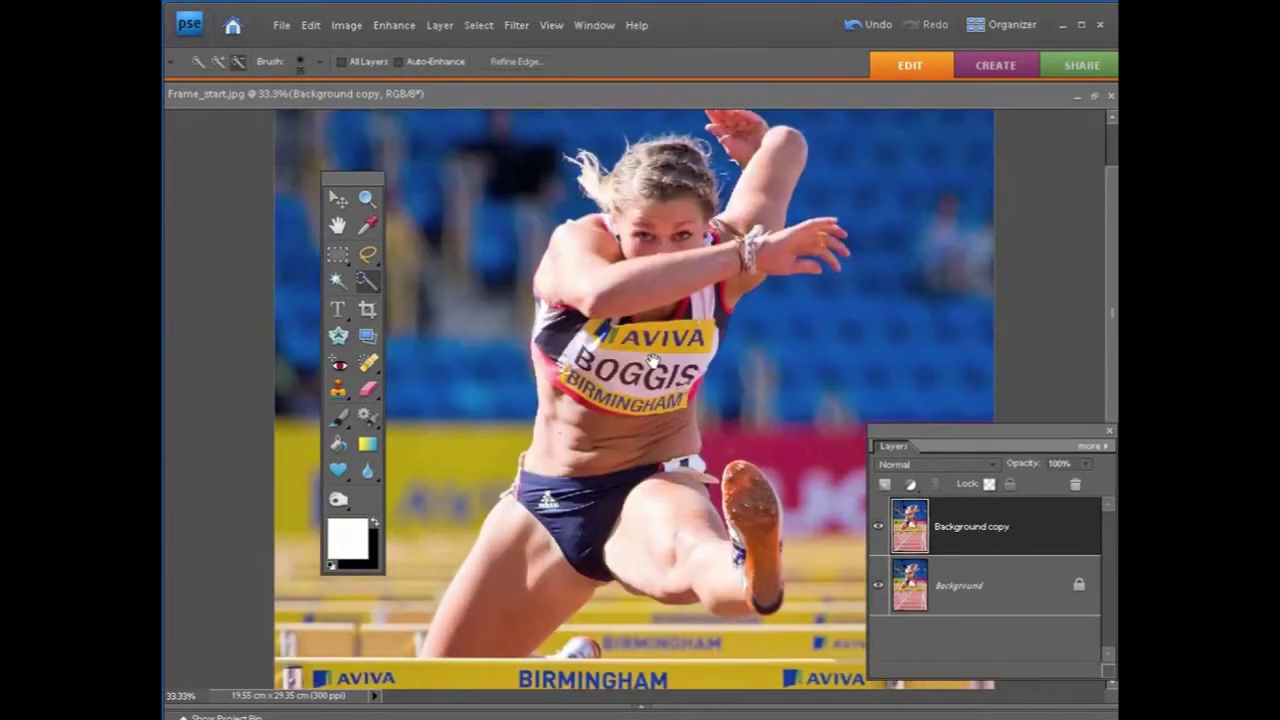
drag(674, 327, 674, 313)
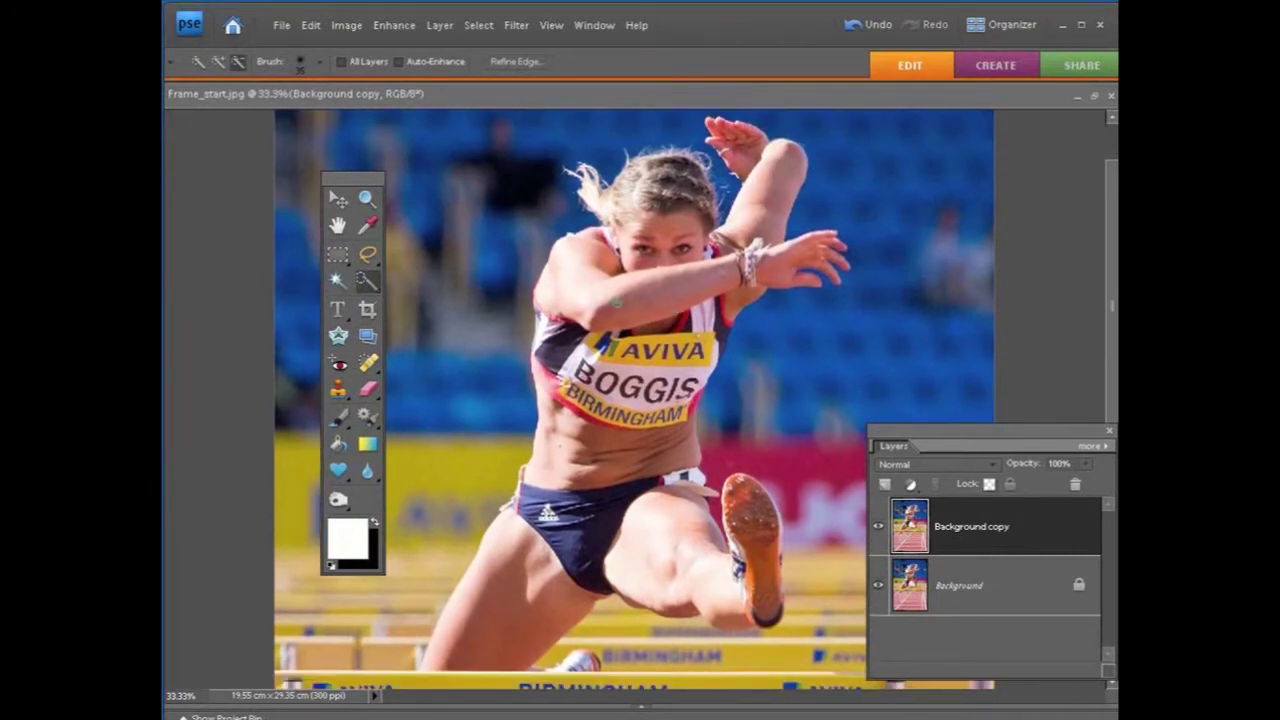
click(219, 63)
mouse_move(567, 293)
mouse_down()
mouse_move(714, 272)
mouse_move(762, 222)
mouse_move(772, 157)
mouse_move(752, 151)
mouse_up()
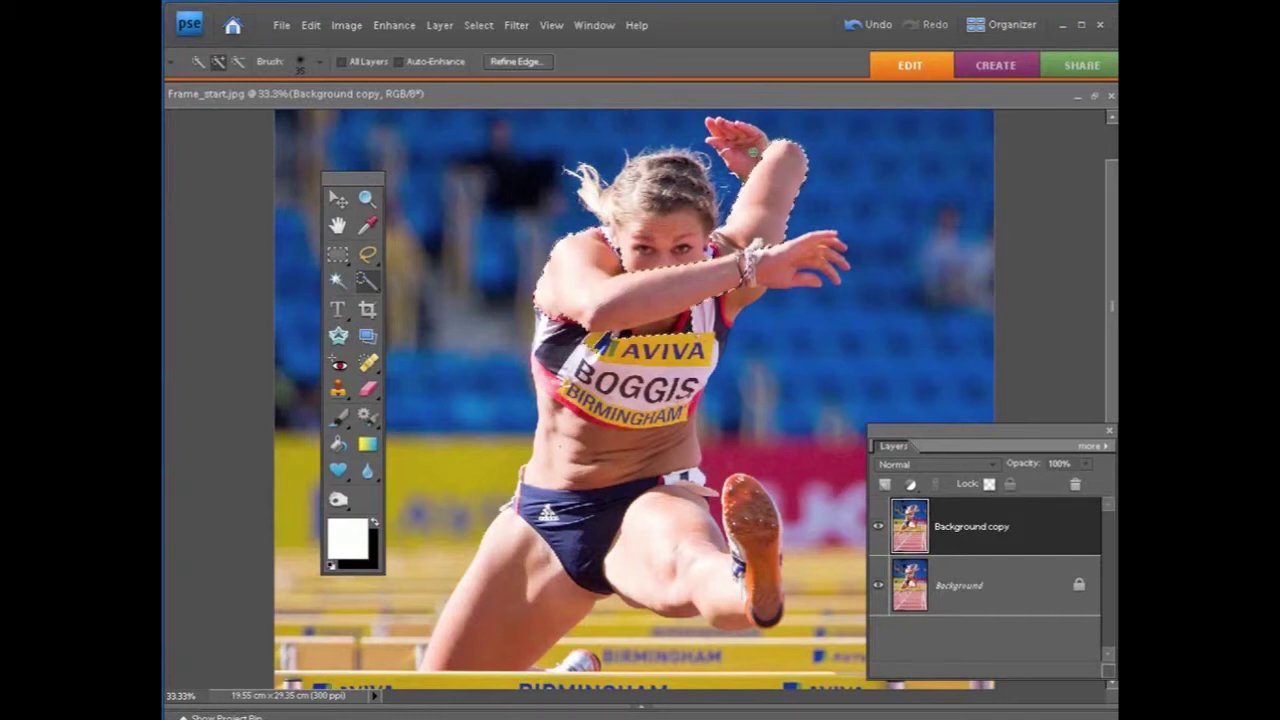
click(772, 261)
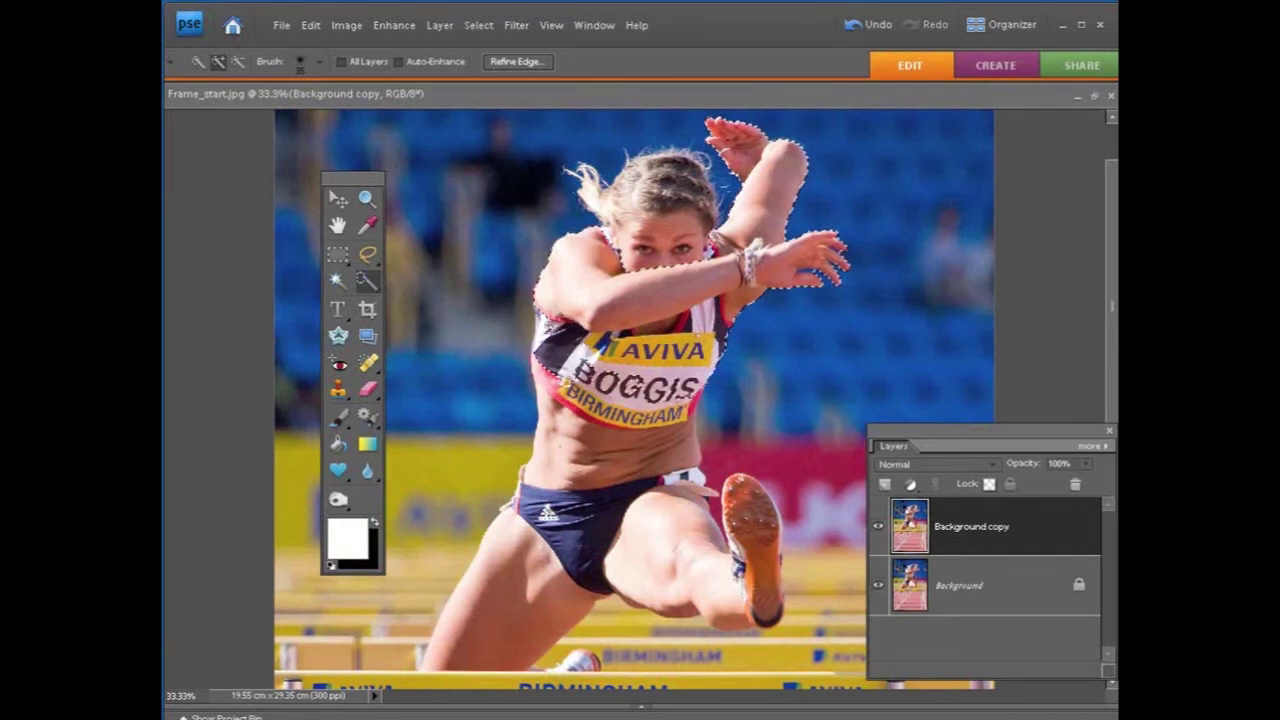
mouse_move(563, 384)
mouse_down()
mouse_move(566, 403)
mouse_move(618, 433)
mouse_move(664, 548)
mouse_up()
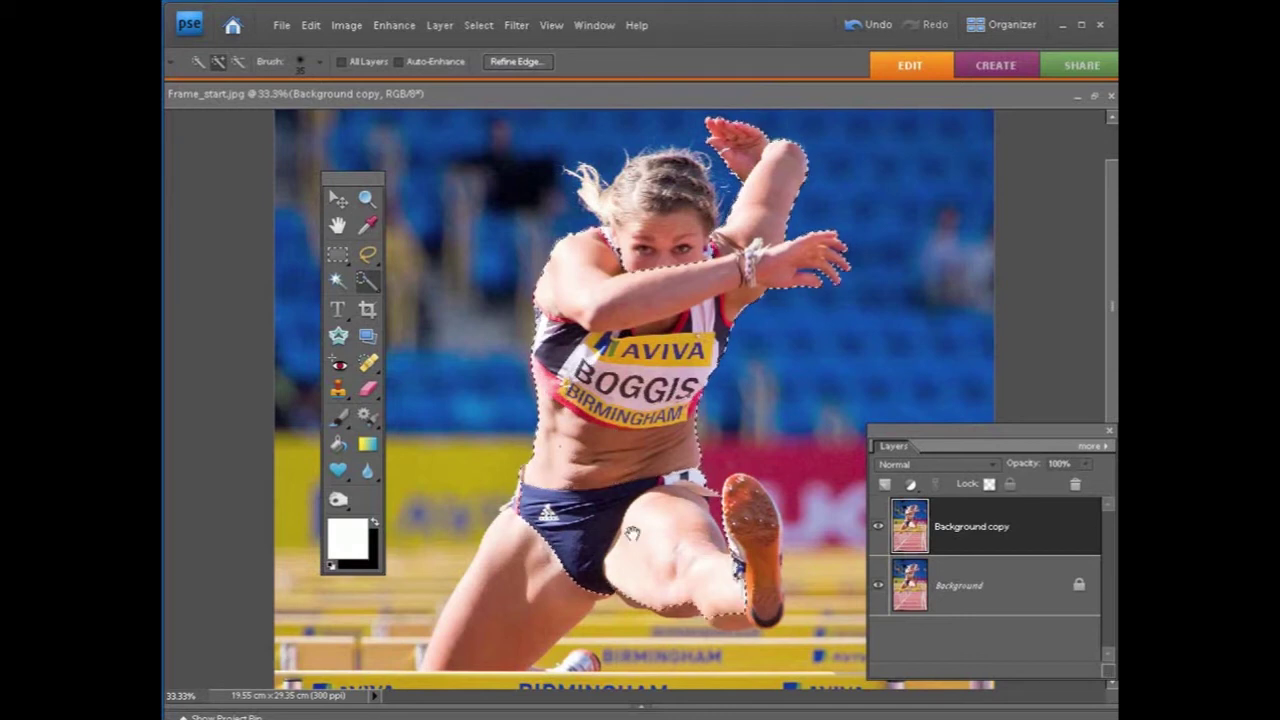
Add the sole of the raised shoe and the rear thigh above the hurdle to the selection.
scroll(667, 549, down, 3)
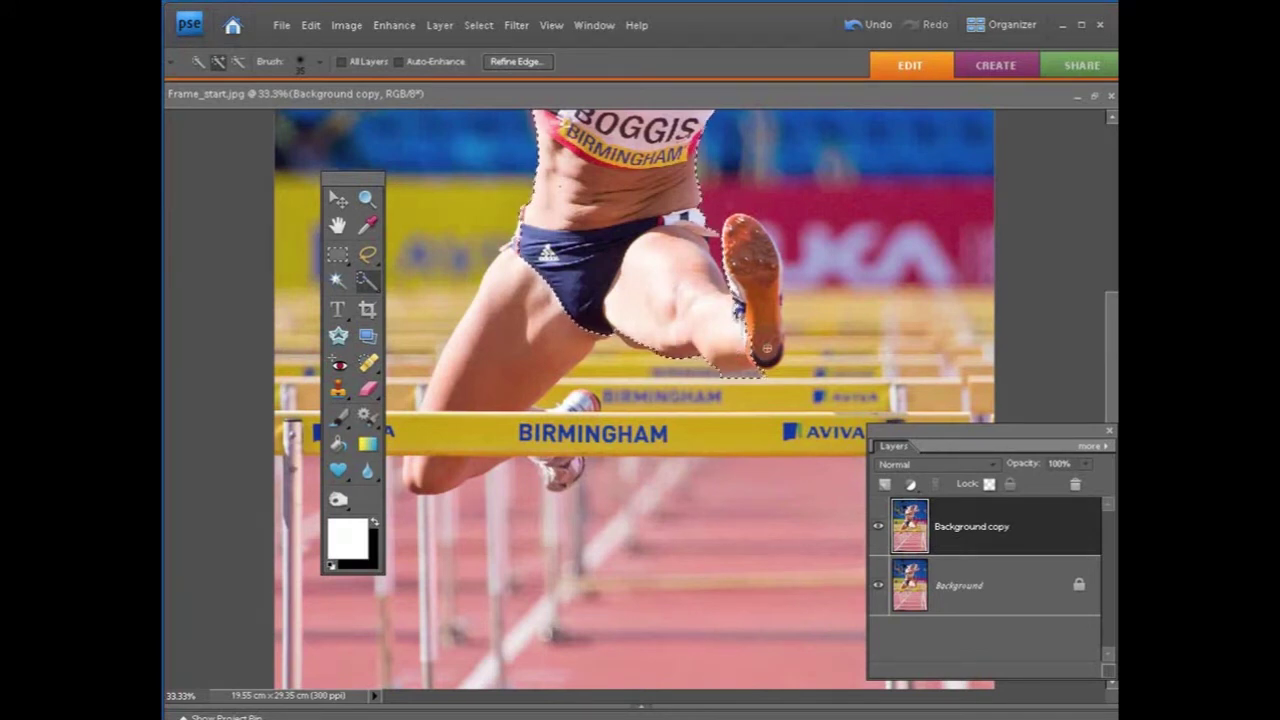
click(764, 322)
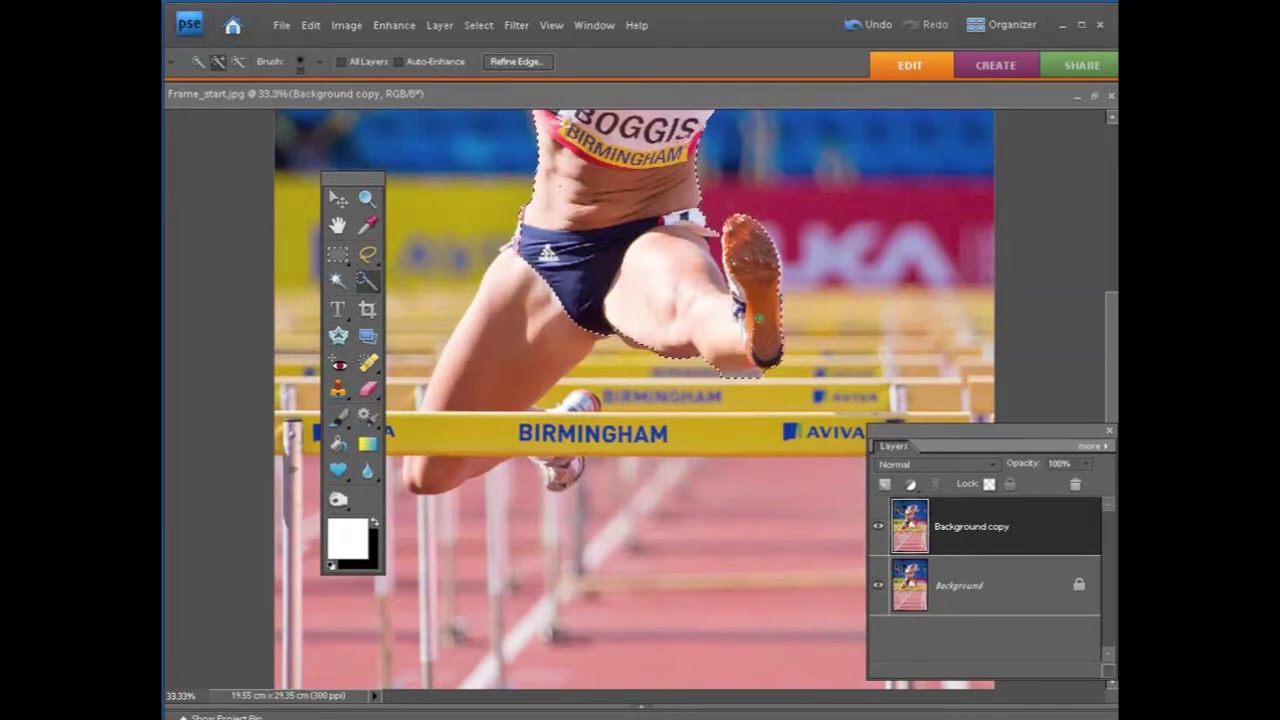
drag(540, 296, 492, 370)
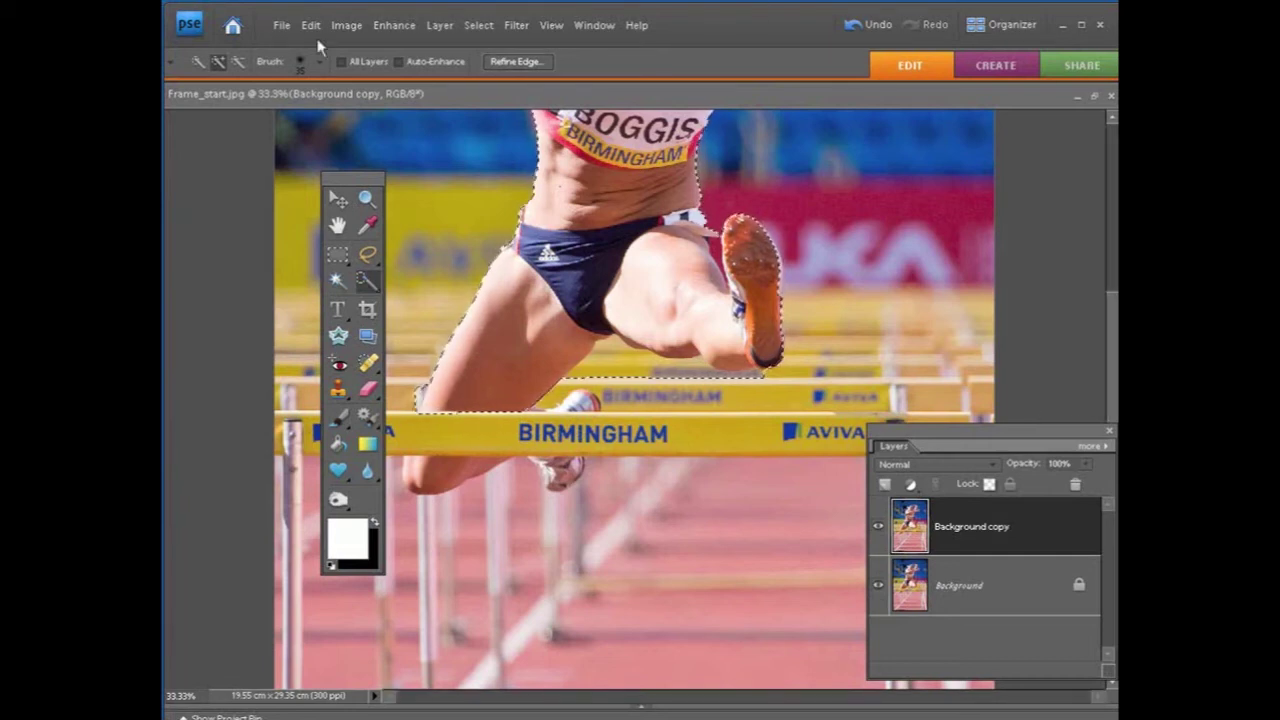
Subtract the unwanted hurdle area below the legs, between the rear thigh and the raised shoe, from the selection.
click(239, 63)
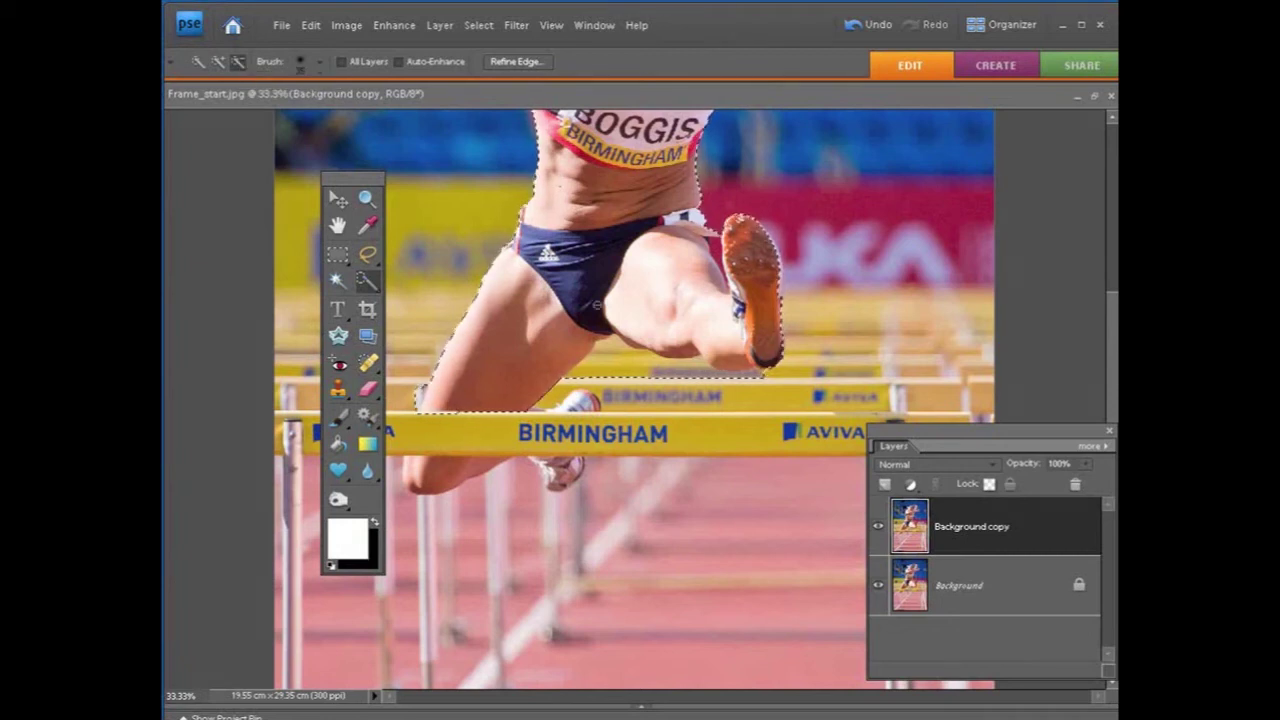
key(ctrl+equal)
drag(565, 303, 634, 334)
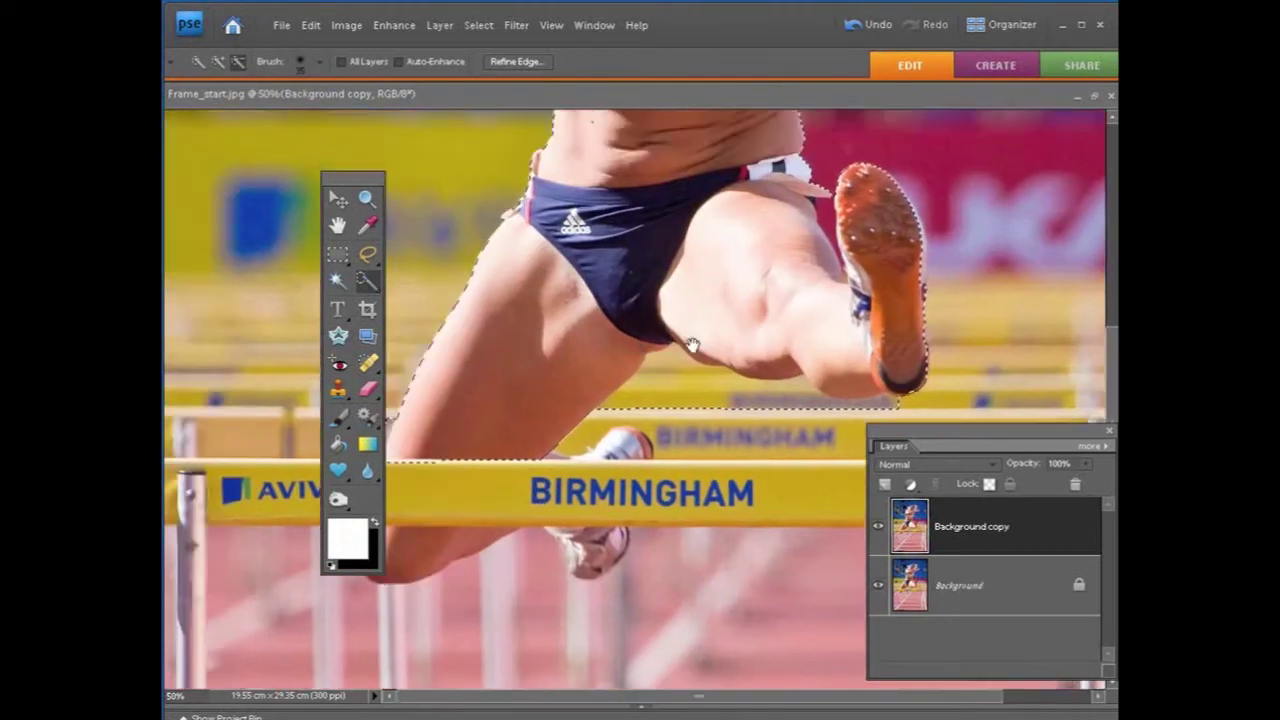
click(638, 384)
mouse_move(640, 388)
mouse_down()
mouse_move(794, 380)
mouse_move(775, 393)
mouse_move(840, 402)
mouse_up()
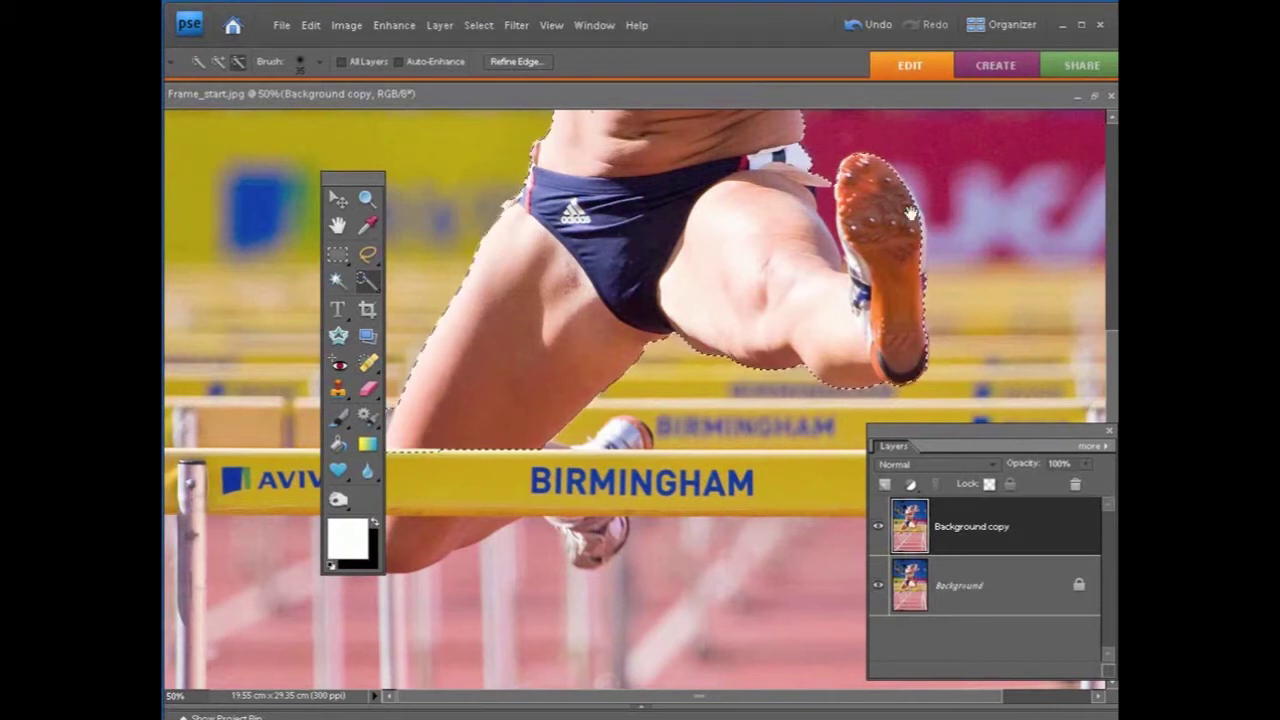
Refine the upper-body selection with a 16 px brush, trimming around the fingers and adding the head and hair.
drag(770, 150, 690, 470)
drag(742, 248, 720, 429)
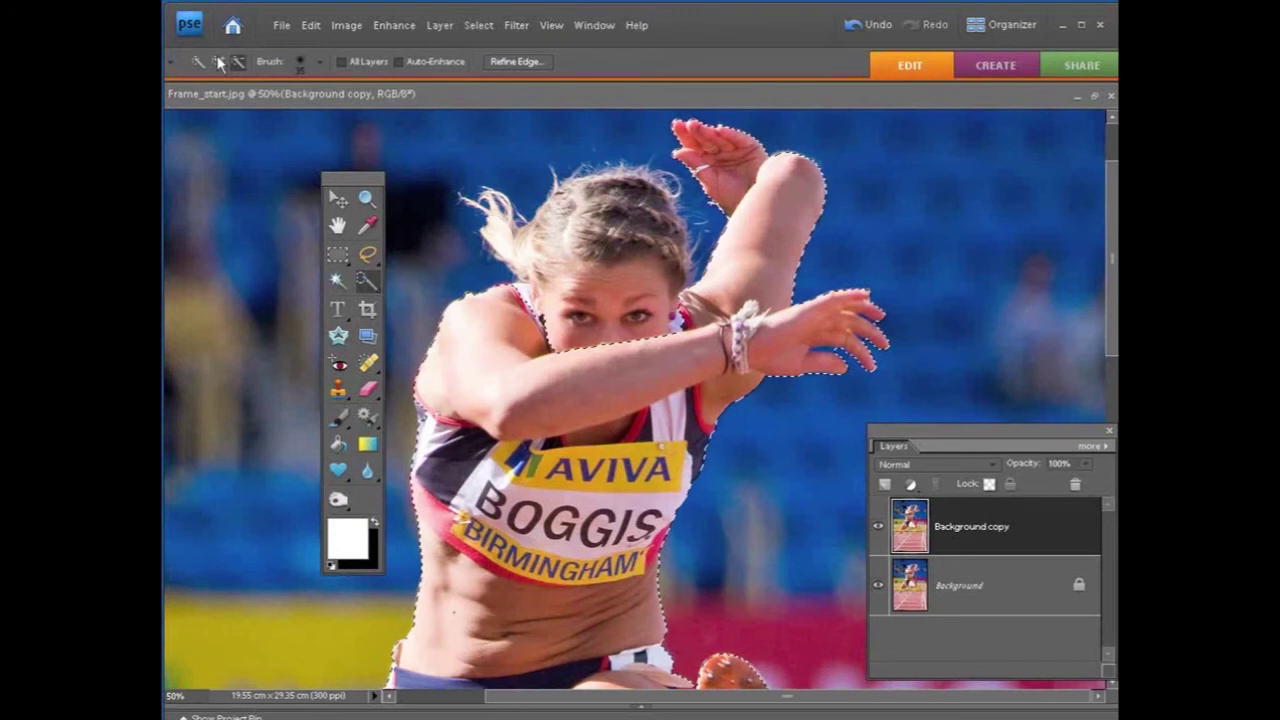
click(299, 63)
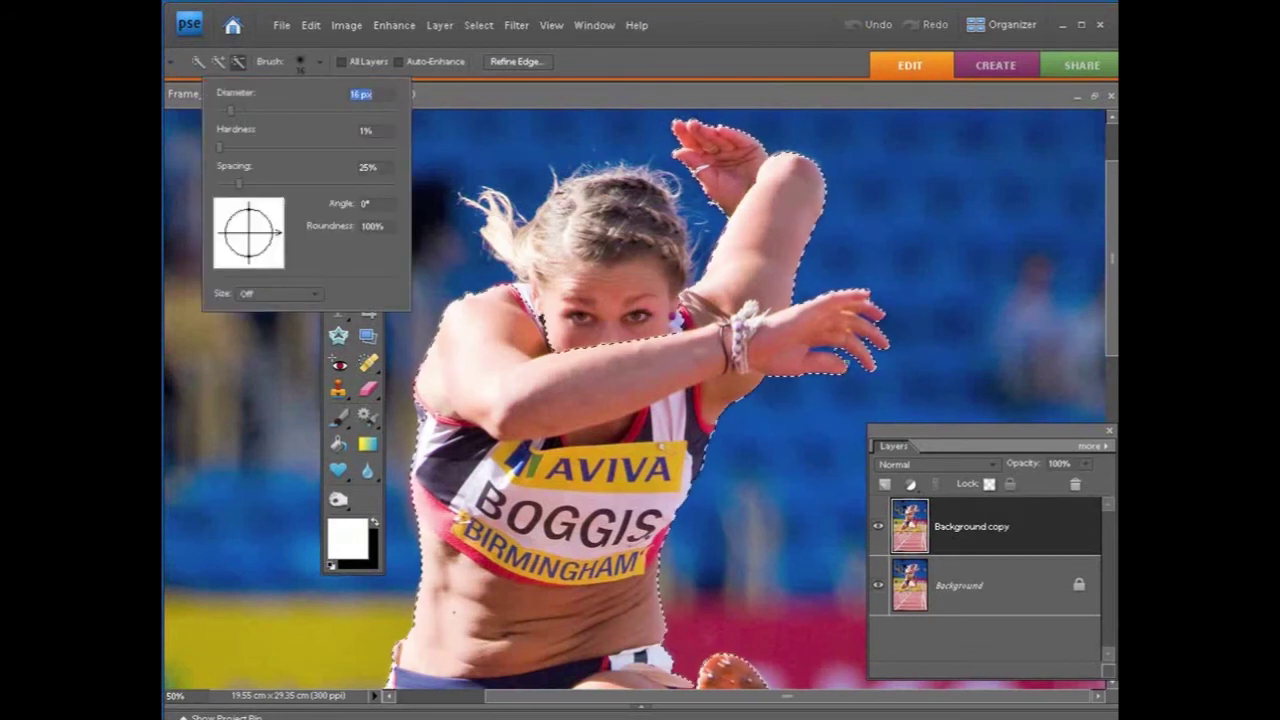
click(827, 347)
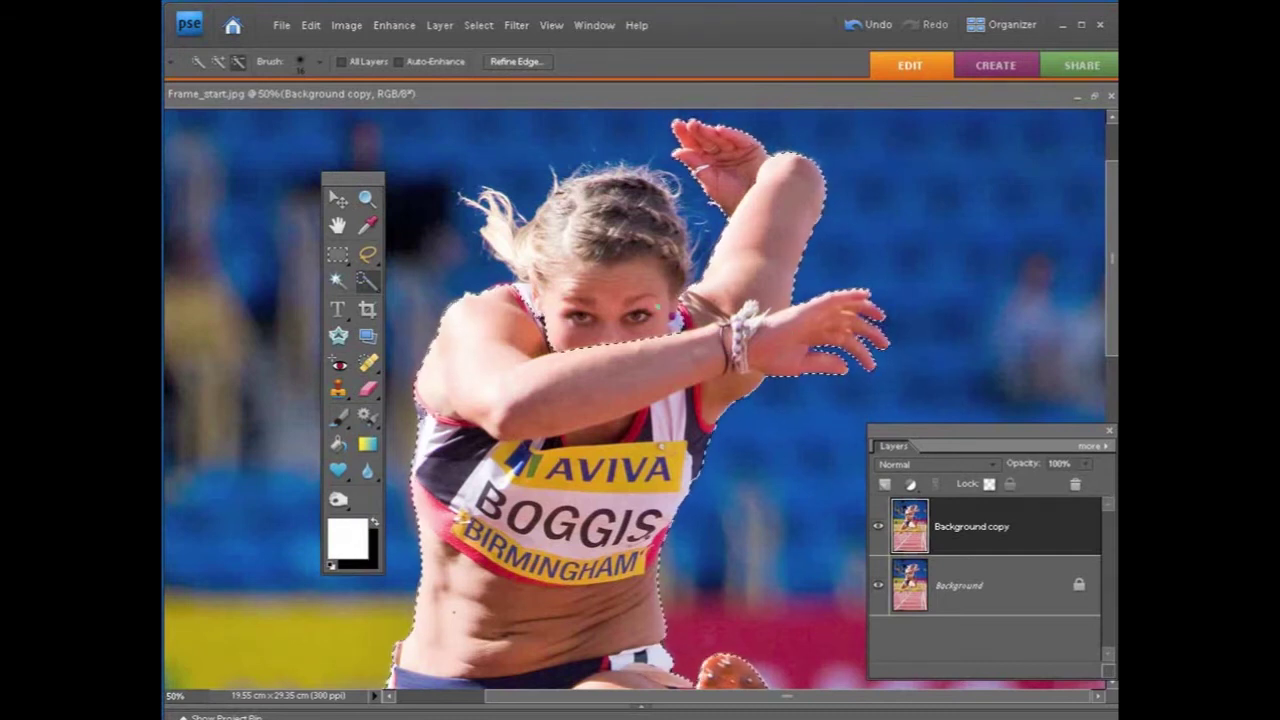
click(219, 63)
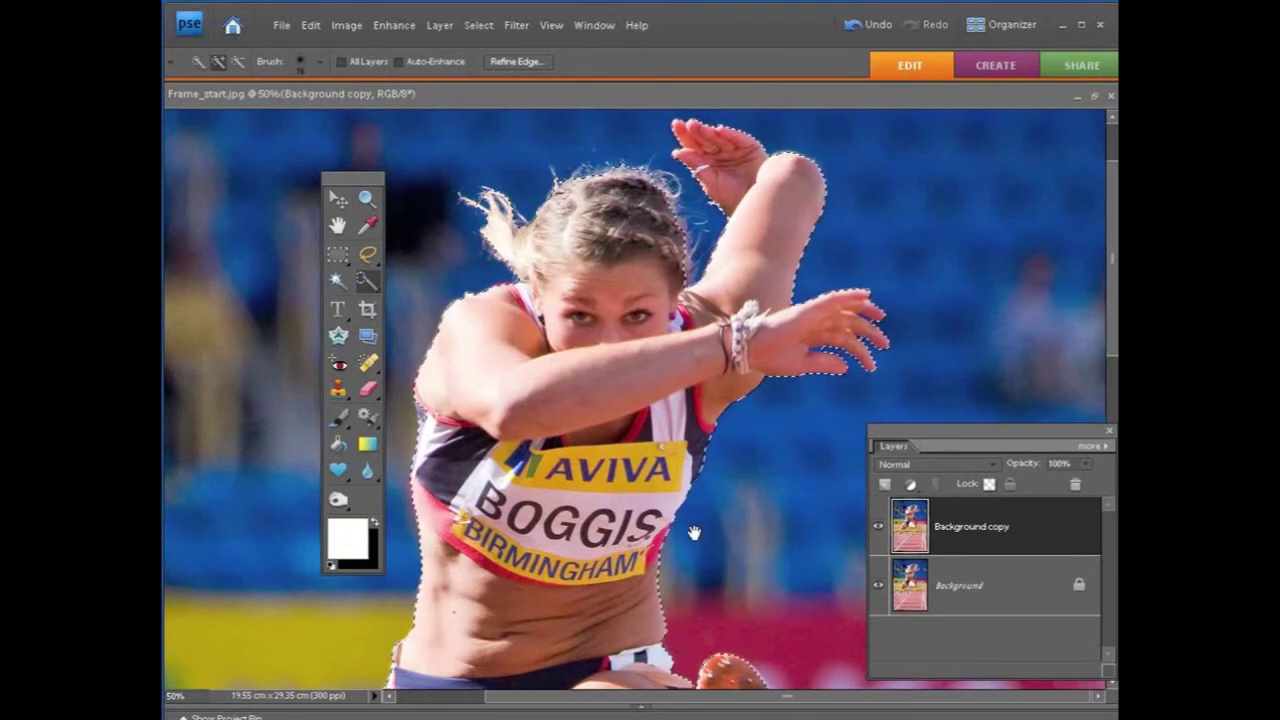
Subtract the background gap between the raised thigh and shoe and the excess beside the rear knee from the selection.
scroll(691, 531, down, 5)
scroll(712, 435, down, 2)
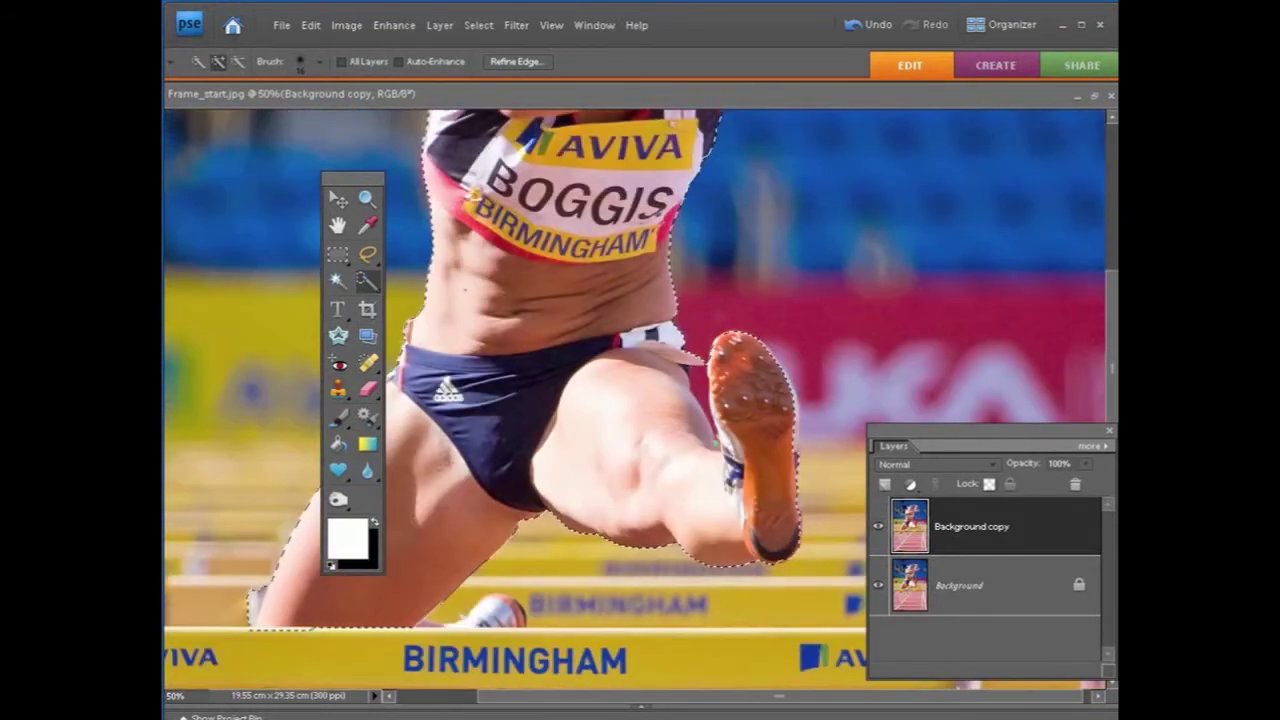
click(238, 62)
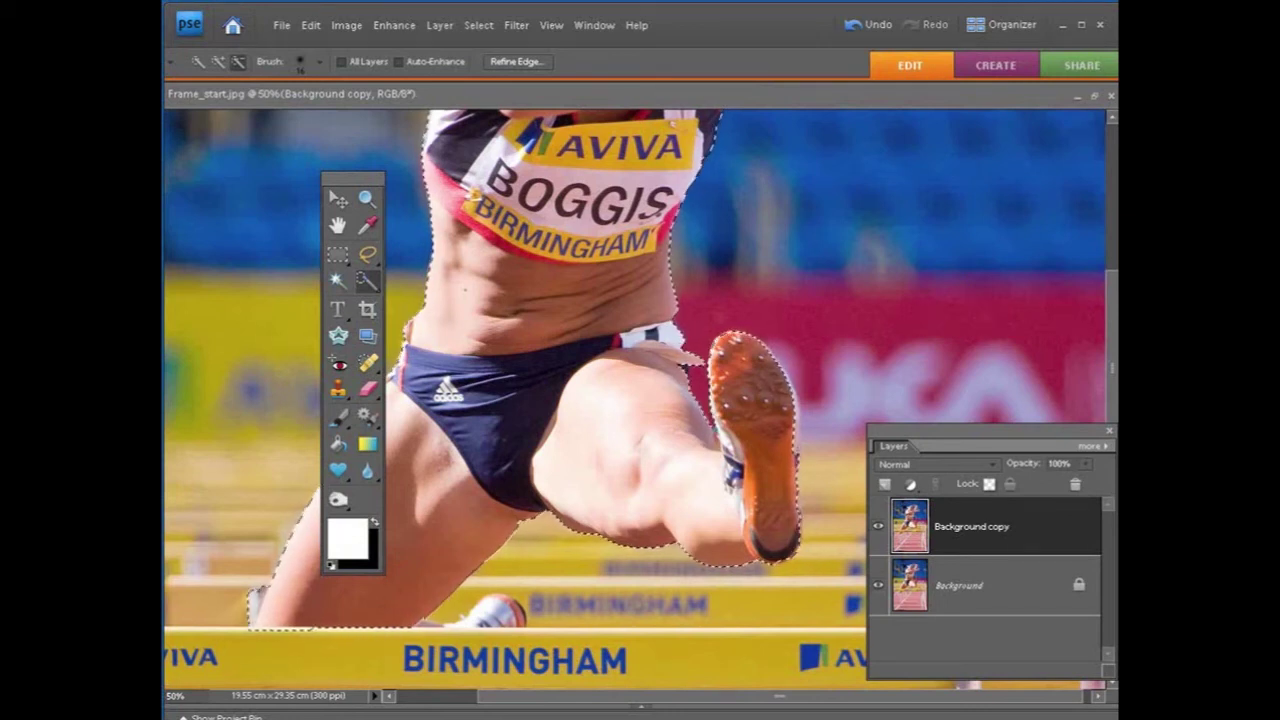
drag(655, 484, 782, 260)
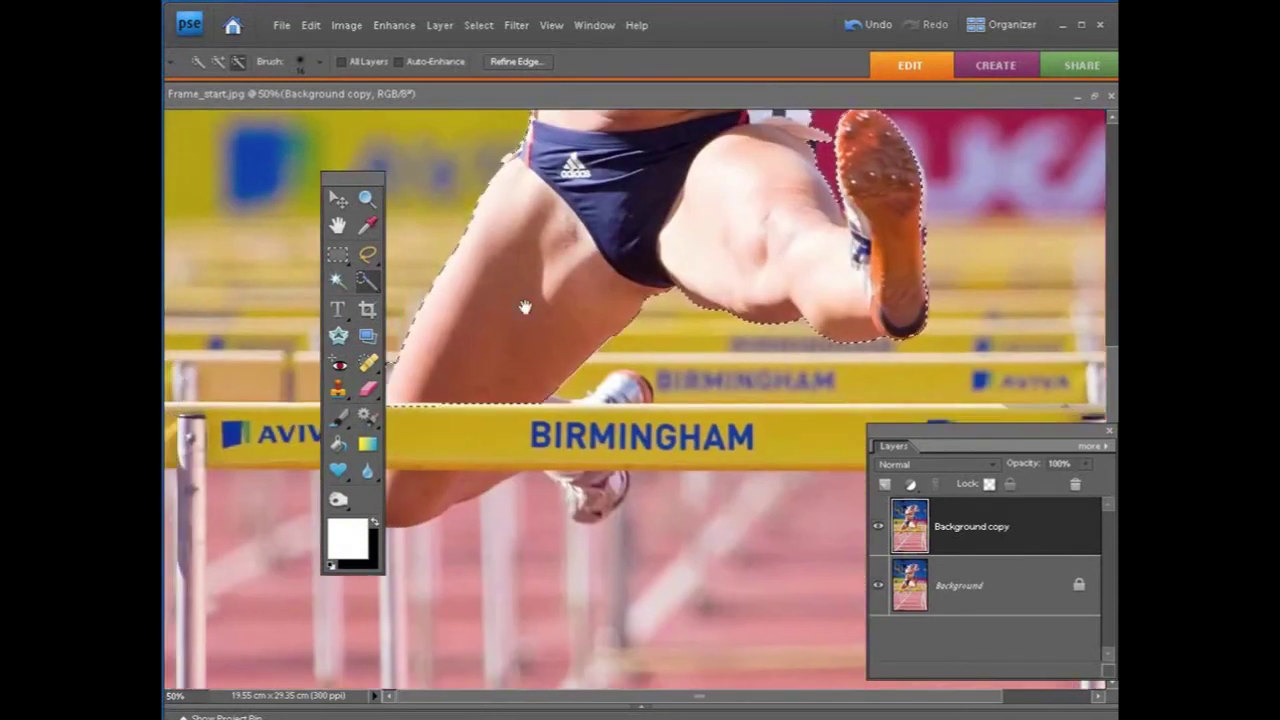
drag(361, 184, 279, 184)
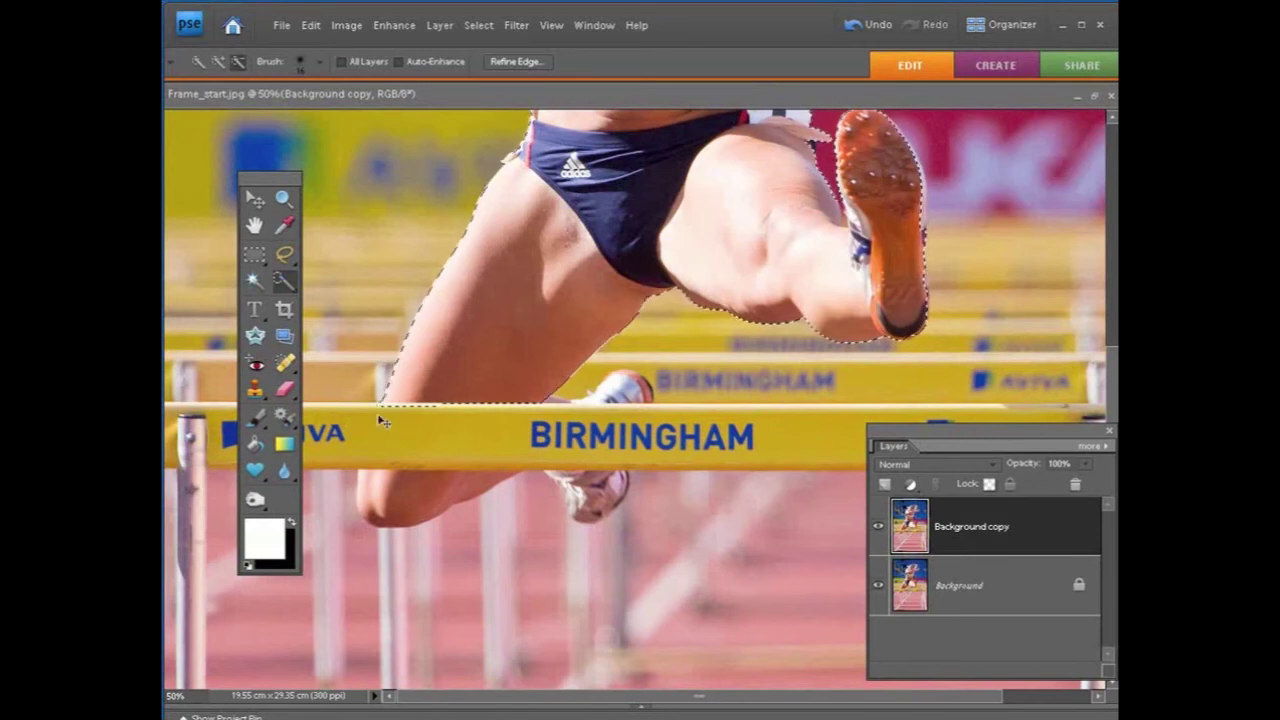
Refine the selection edge with Smooth 3, Feather 1.0 px and Contract/Expand -18%.
key(ctrl+minus)
key(ctrl+minus)
scroll(600, 420, up, 4)
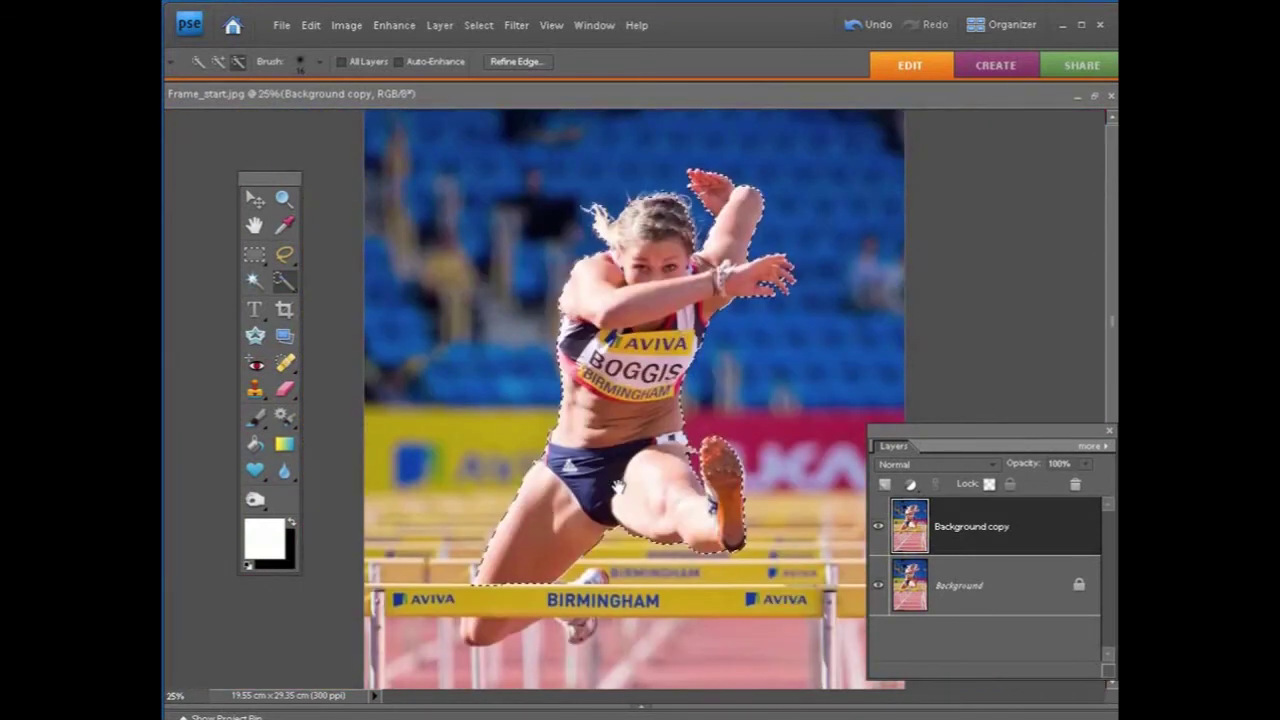
scroll(622, 424, down, 1)
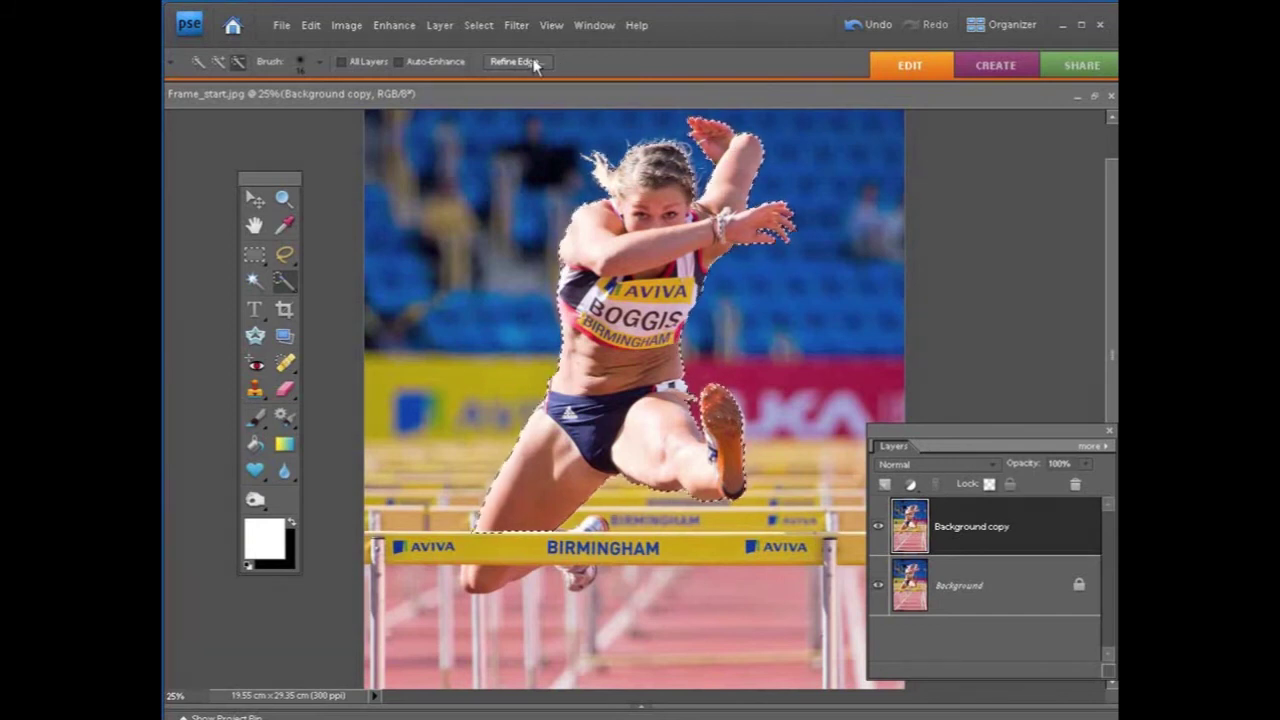
key(h)
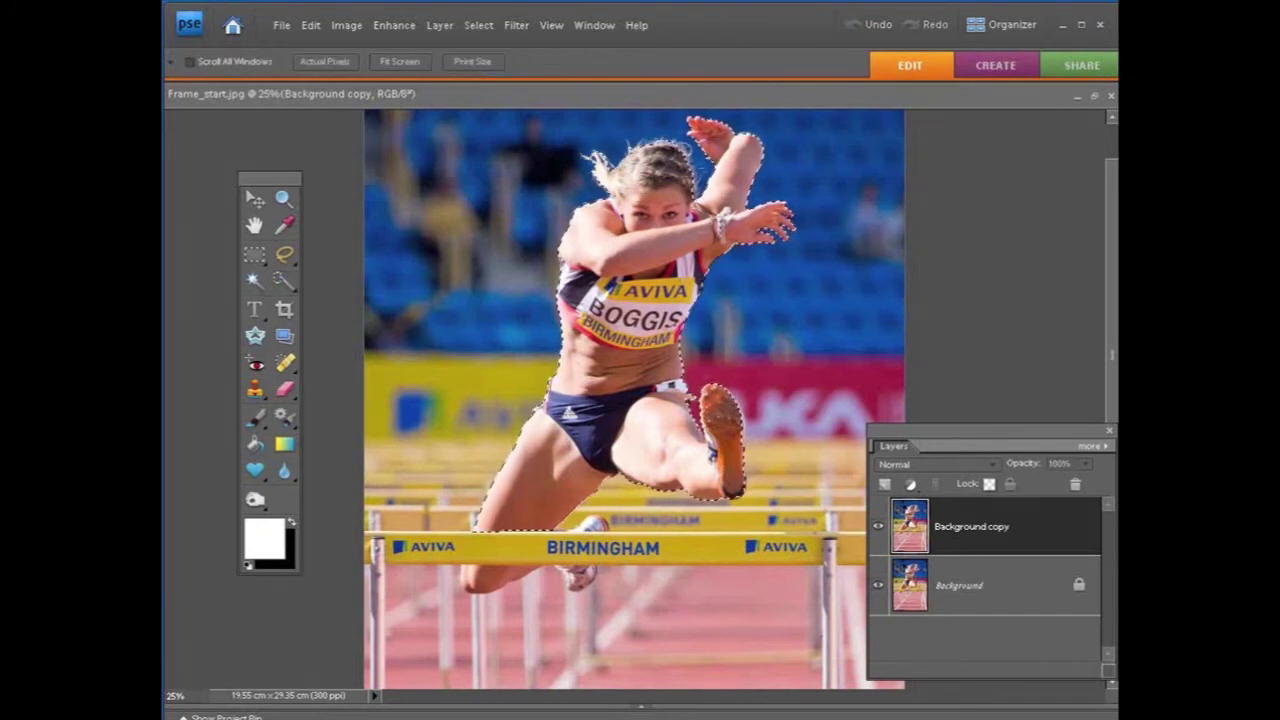
key(ctrl+alt+r)
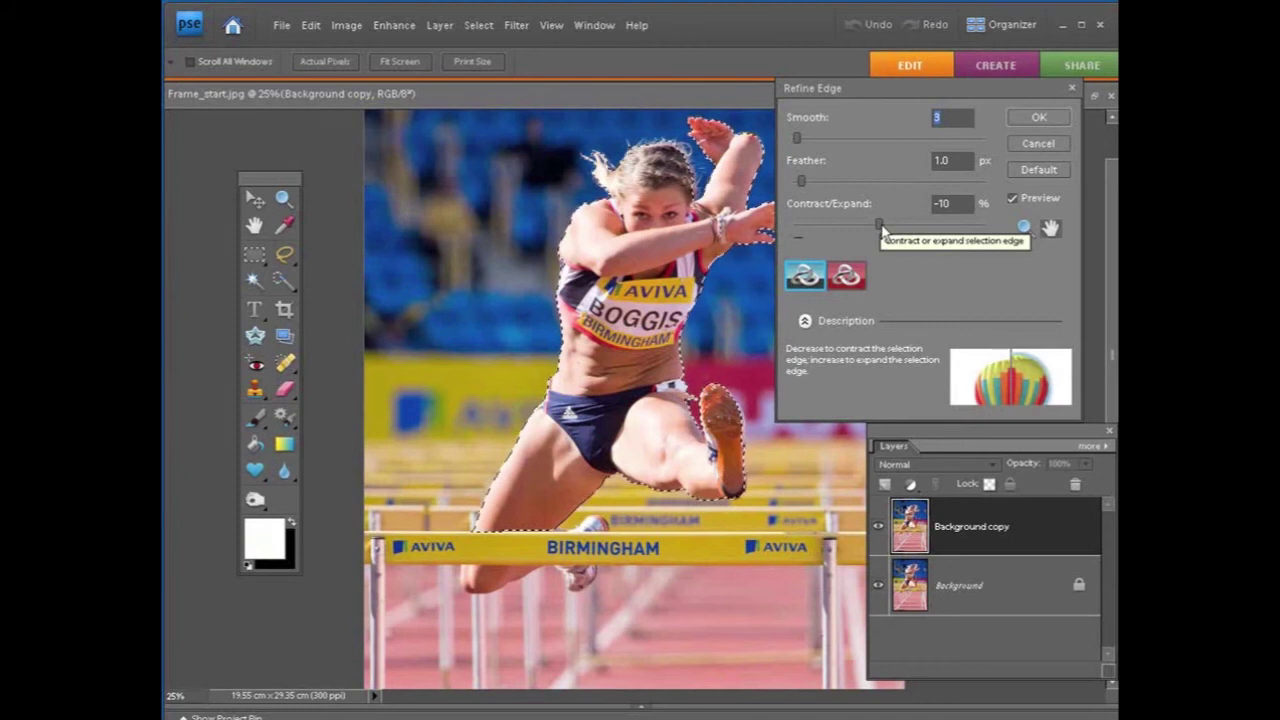
click(1021, 168)
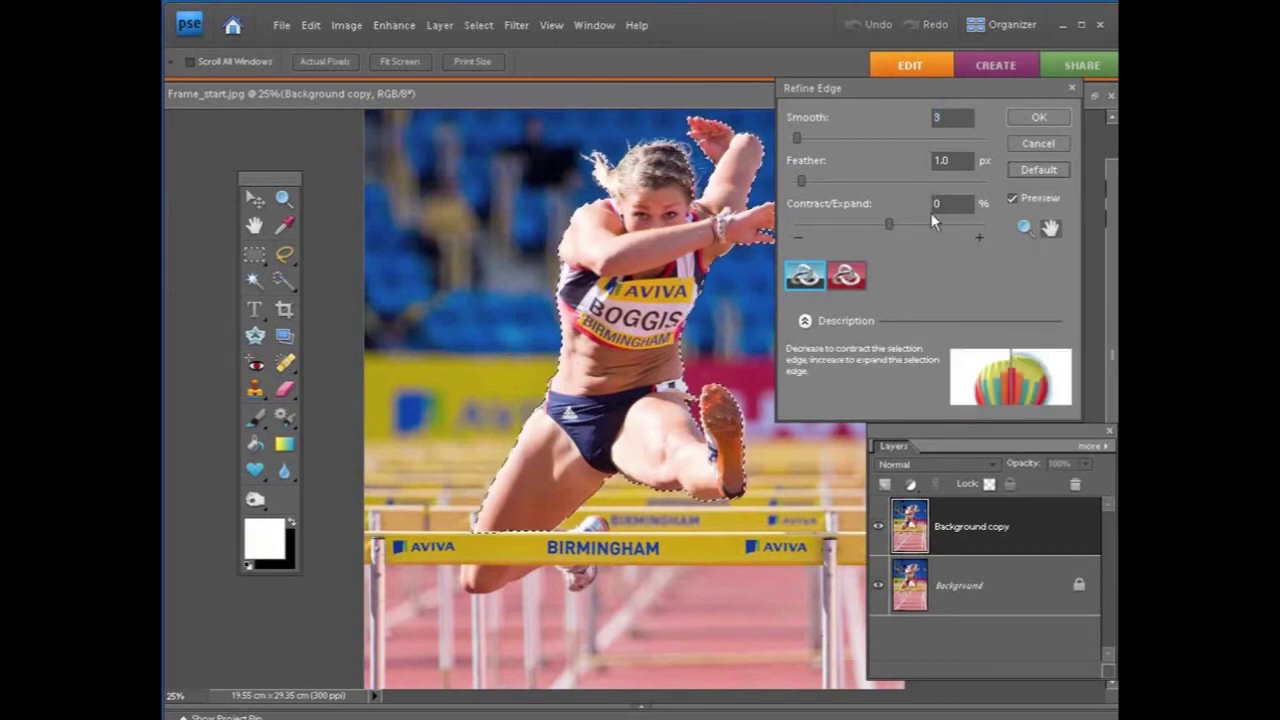
drag(889, 224, 876, 231)
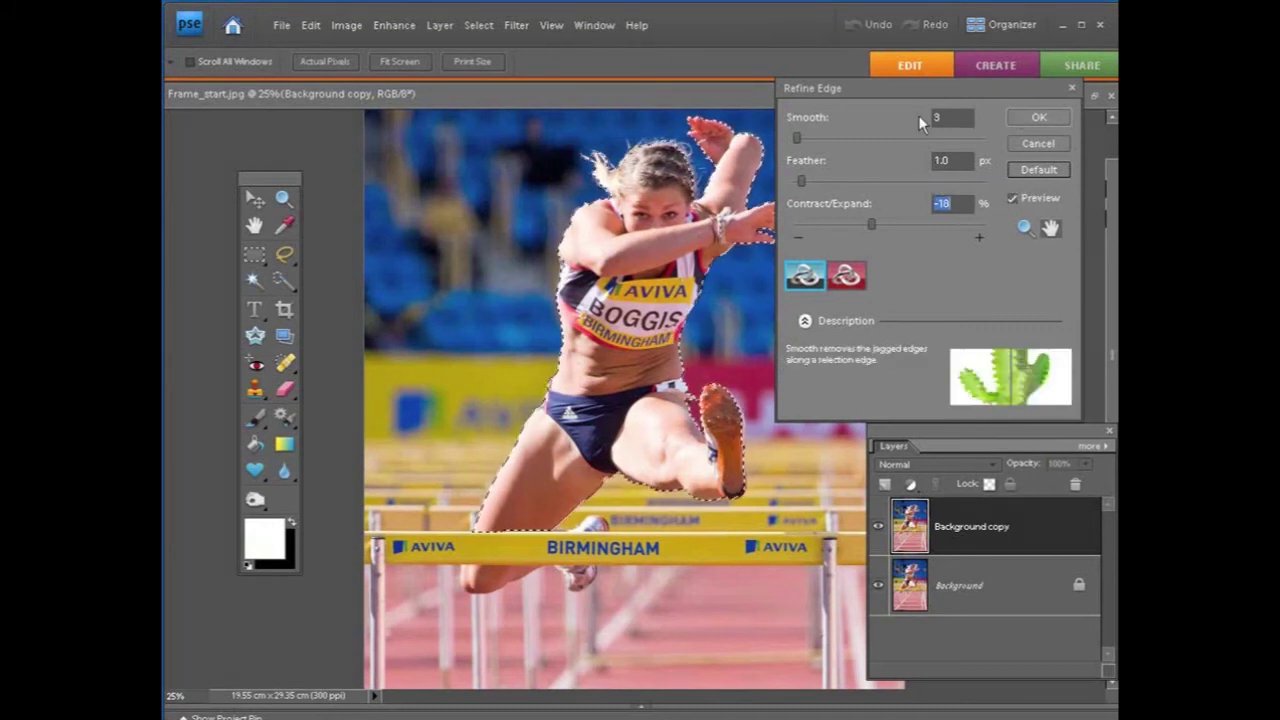
click(1020, 117)
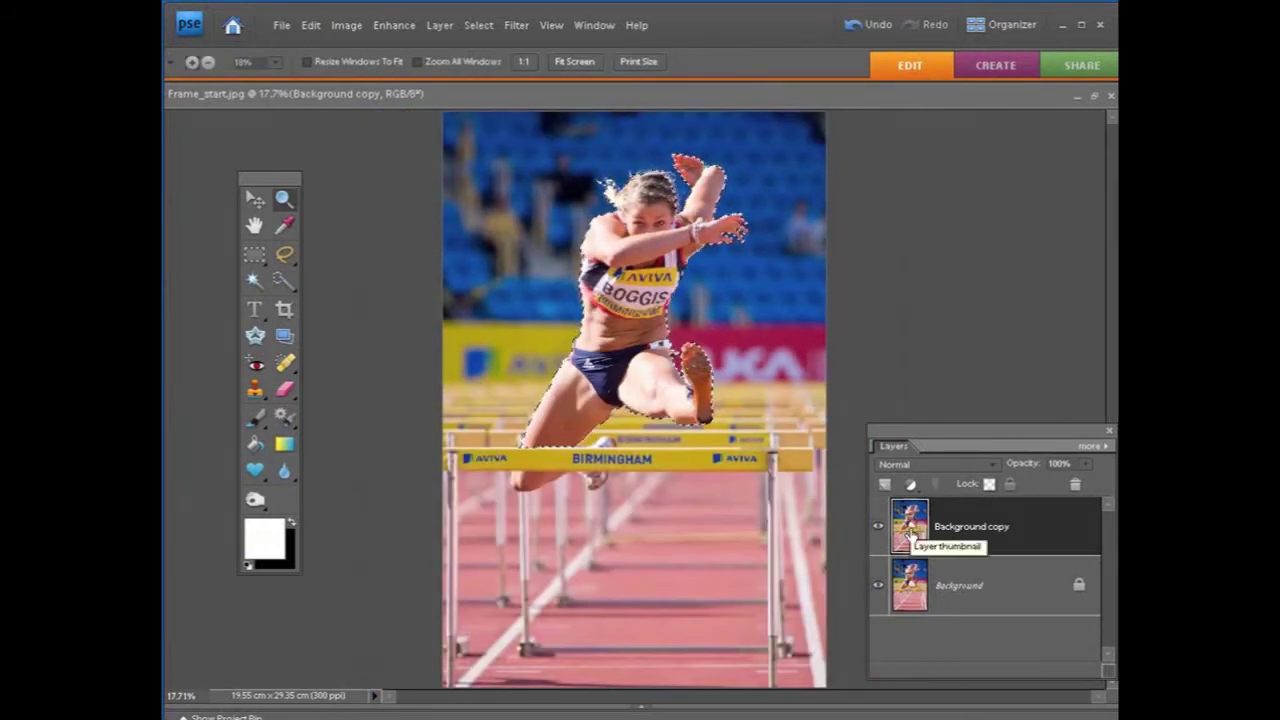
Copy the selected athlete to a new layer and check the cutout by temporarily hiding both layers beneath it.
key(ctrl+j)
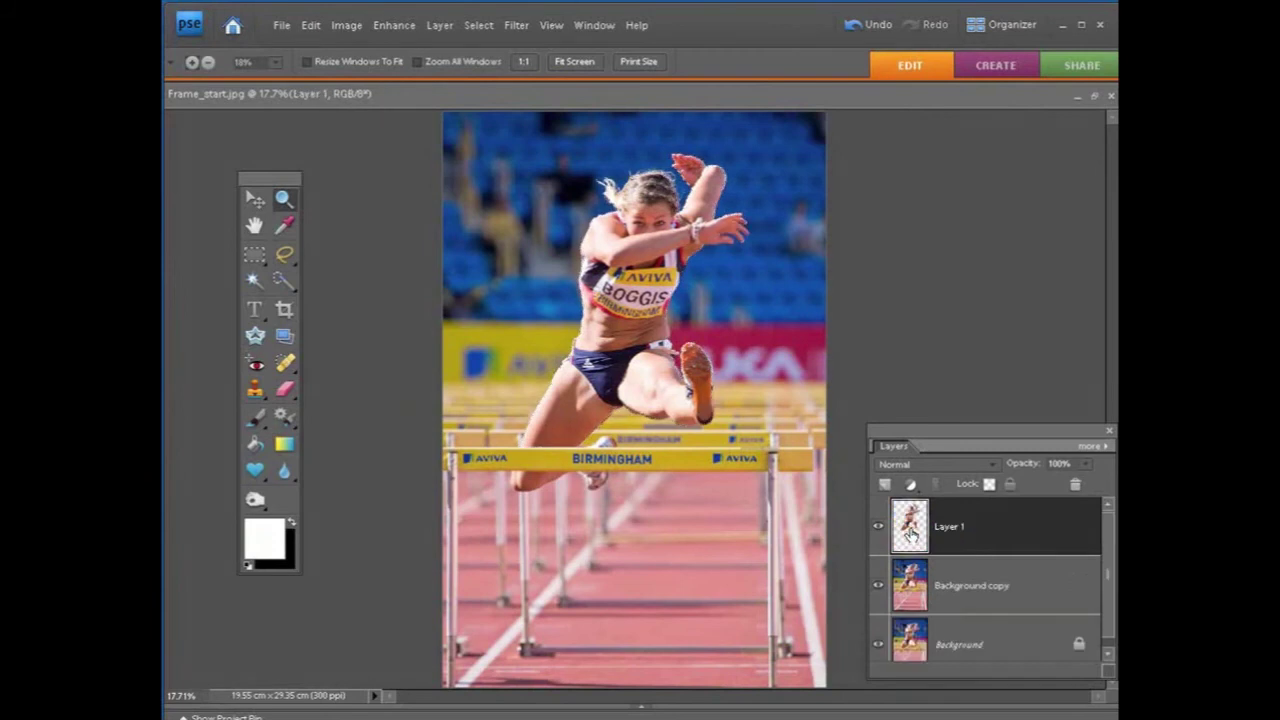
click(878, 585)
click(878, 645)
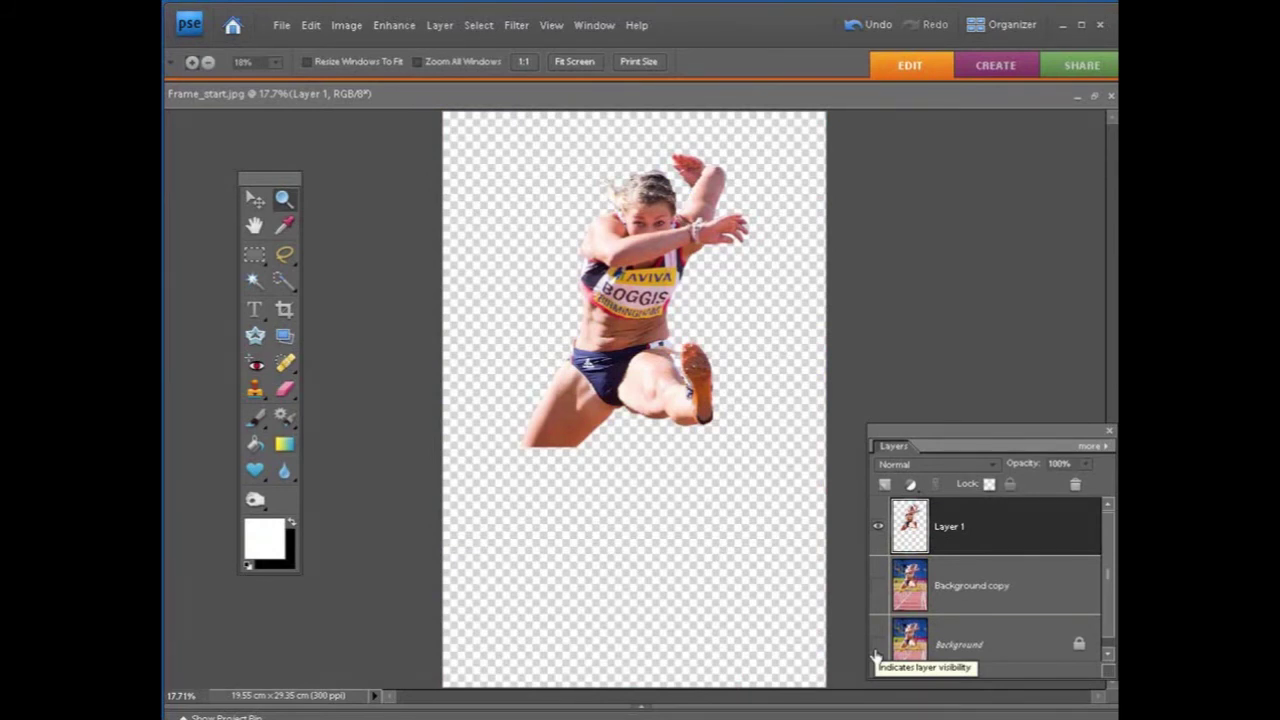
click(878, 645)
click(878, 586)
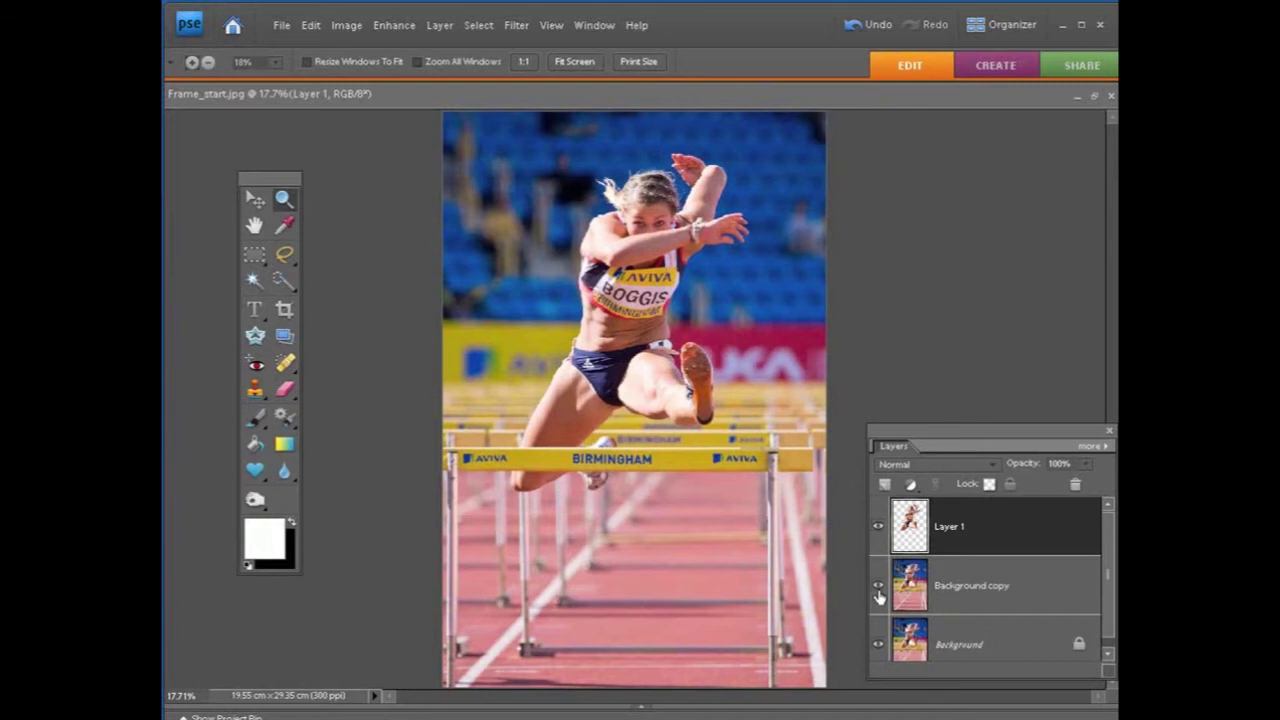
Draw a rectangular selection around the hurdler, leaving her raised hand and lower leg outside it, and position it as the frame opening.
key(m)
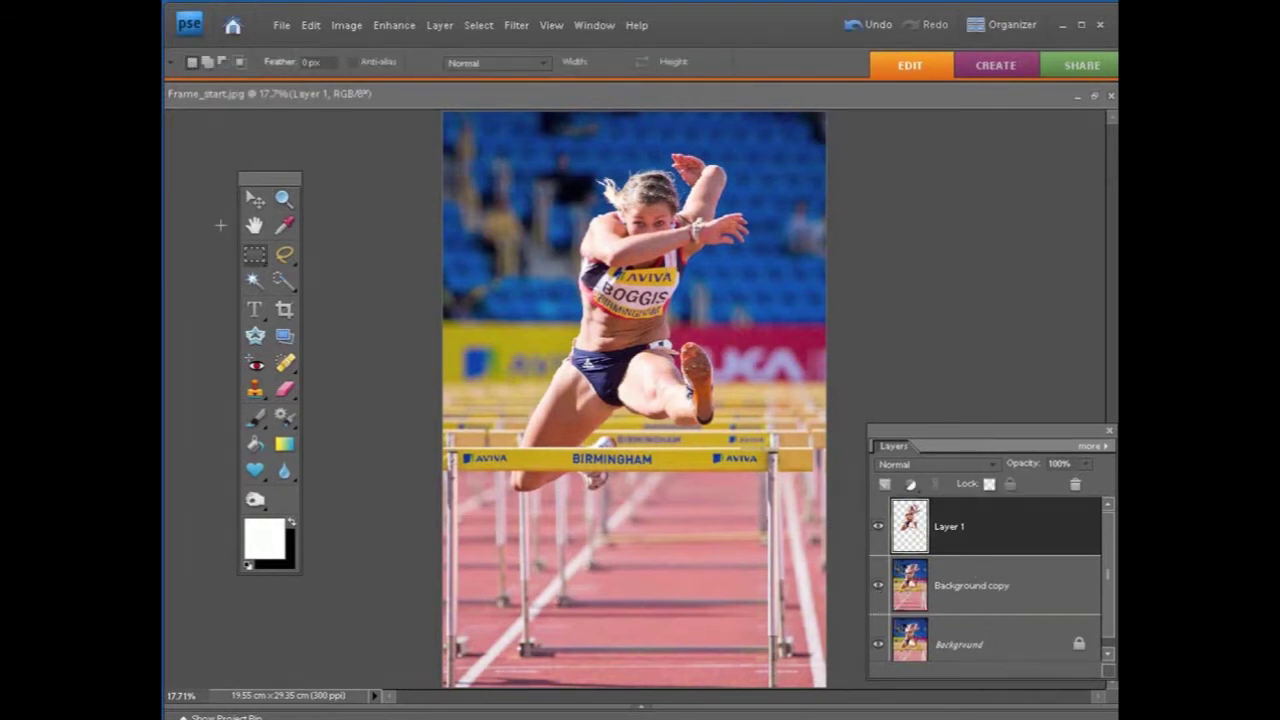
click(253, 258)
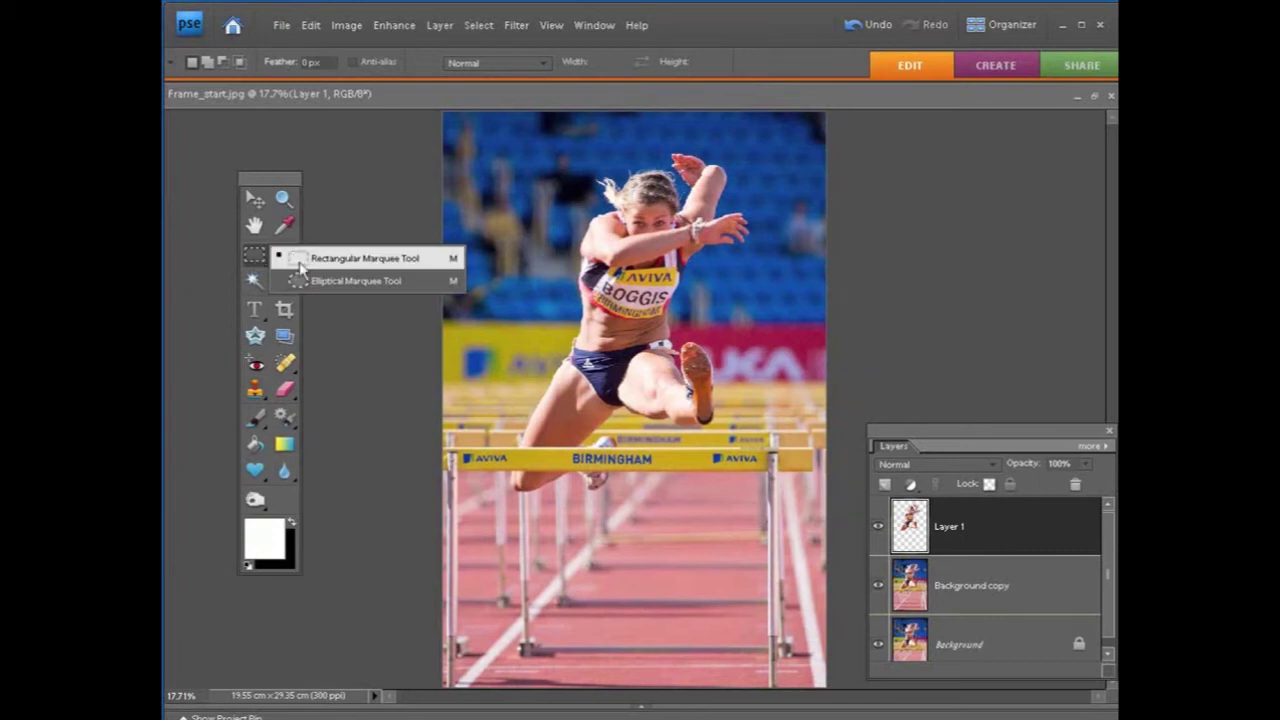
click(301, 262)
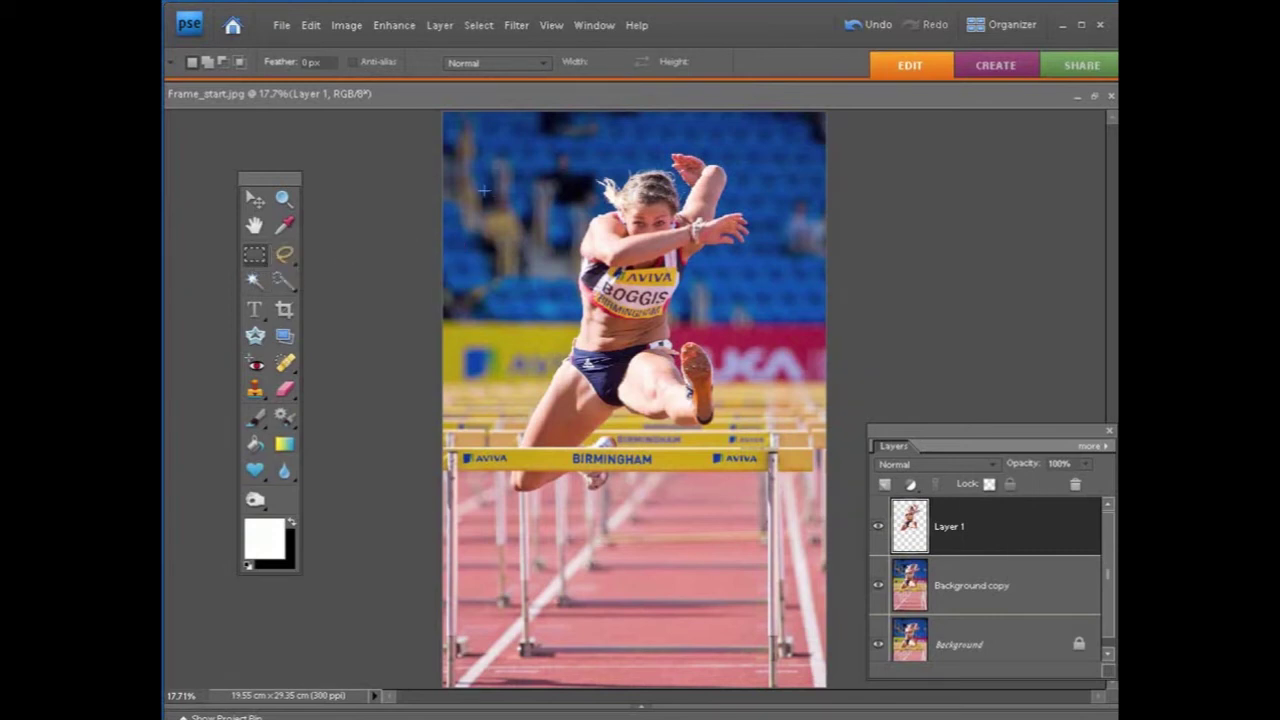
drag(510, 217, 792, 438)
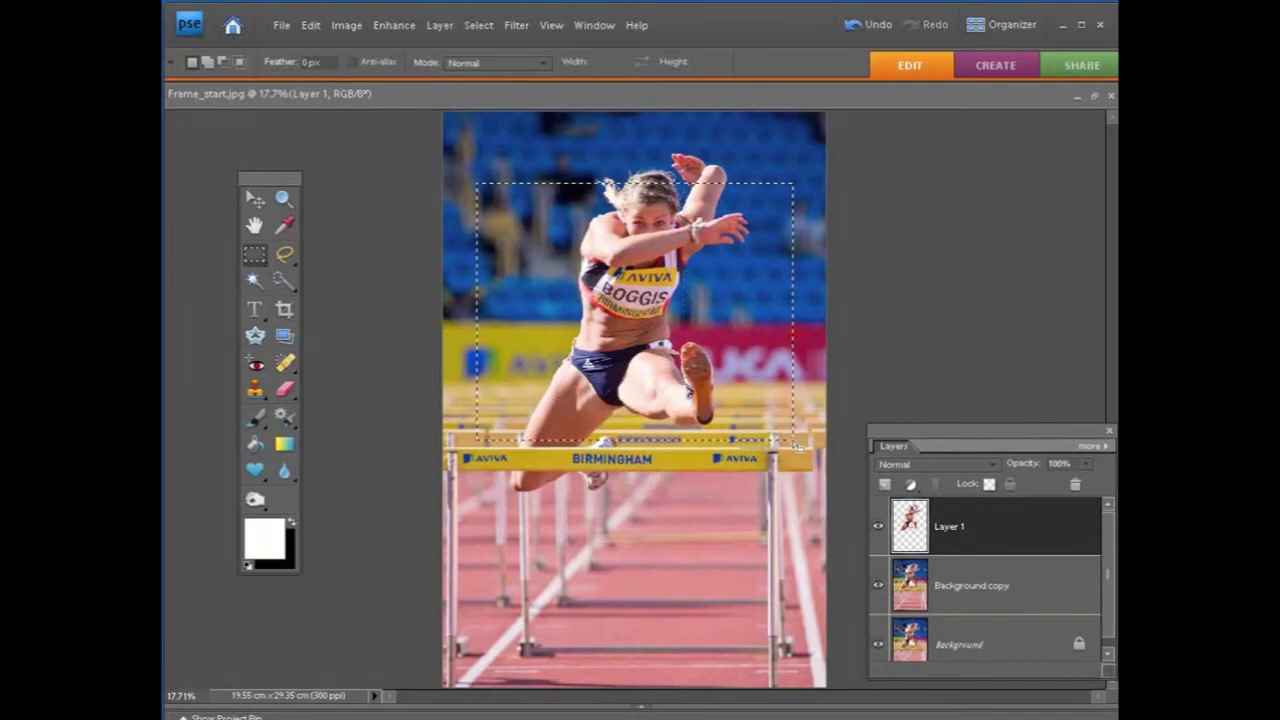
drag(638, 372, 665, 372)
drag(665, 310, 651, 308)
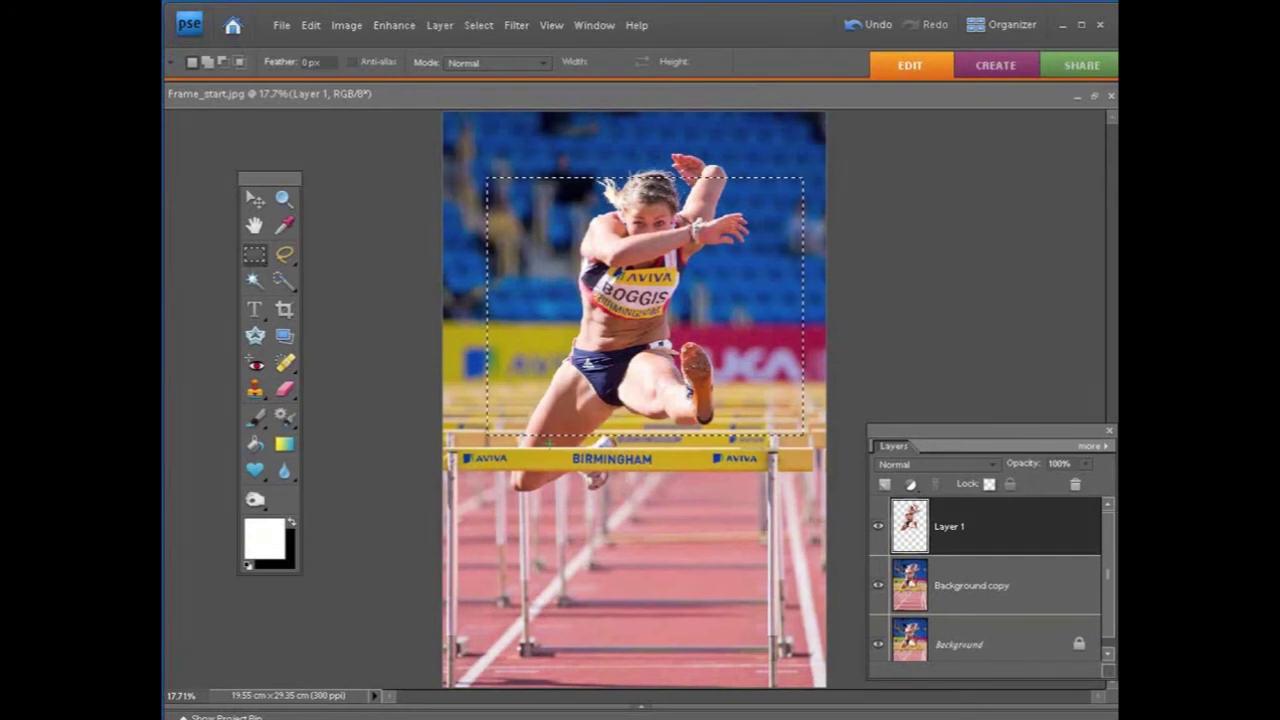
Invert the selection, add a white Solid Color fill layer (#fffffd) from it and place that layer directly beneath the cut-out athlete.
click(479, 25)
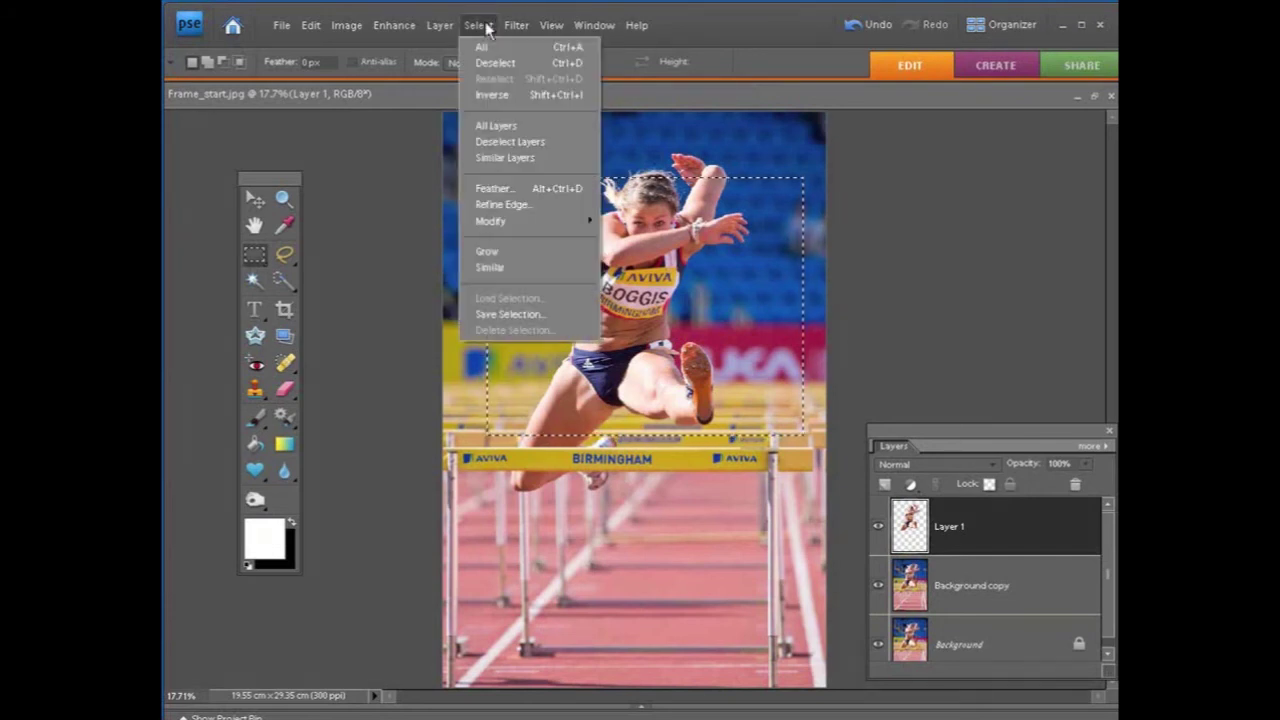
click(496, 95)
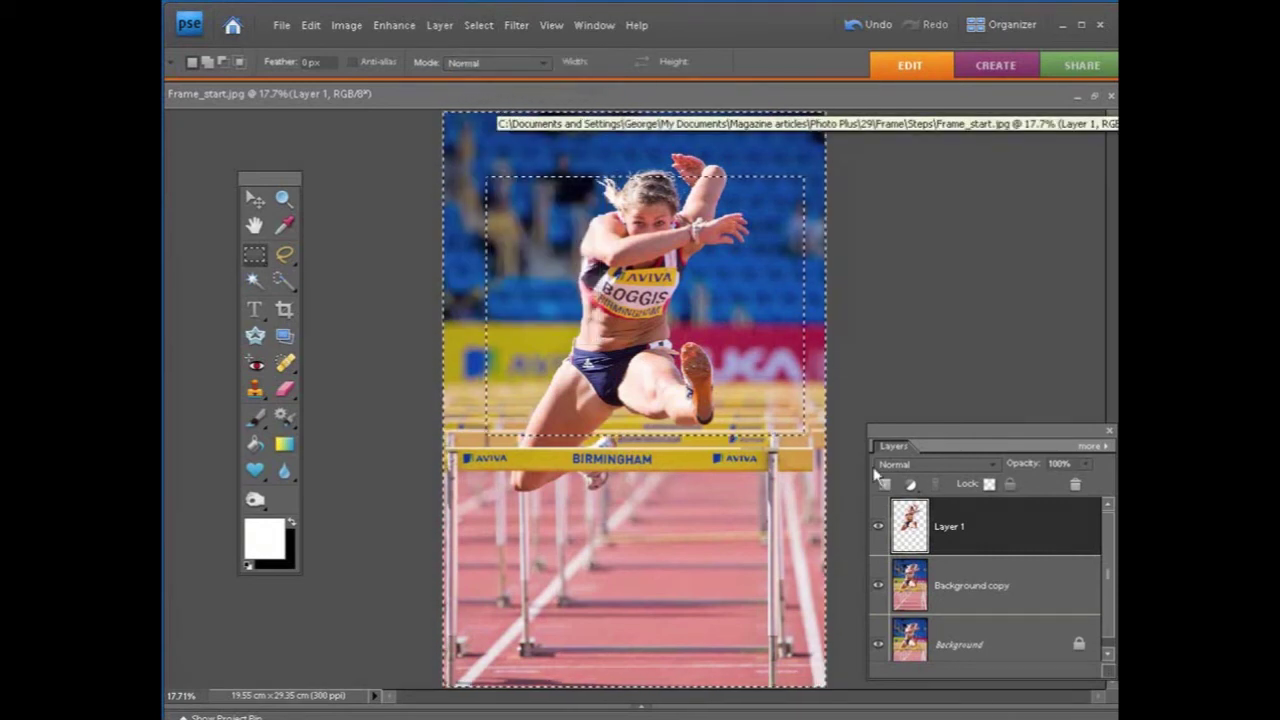
click(910, 484)
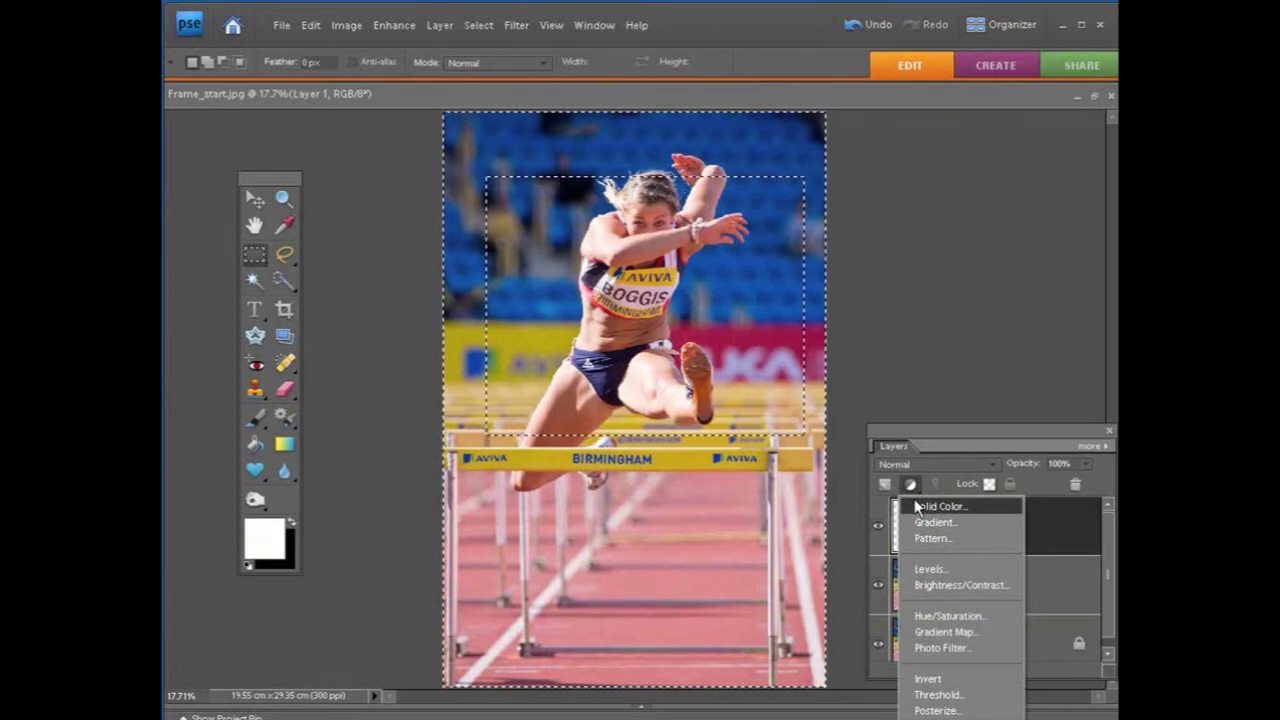
click(918, 508)
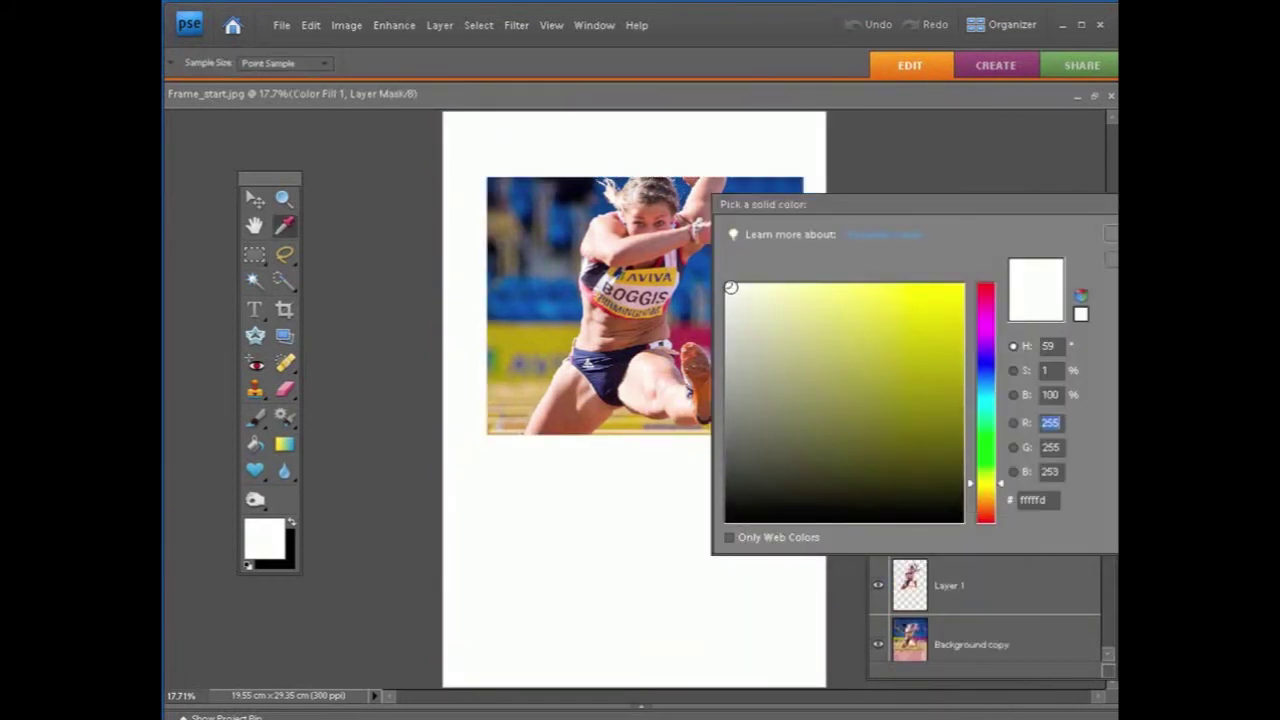
key(Return)
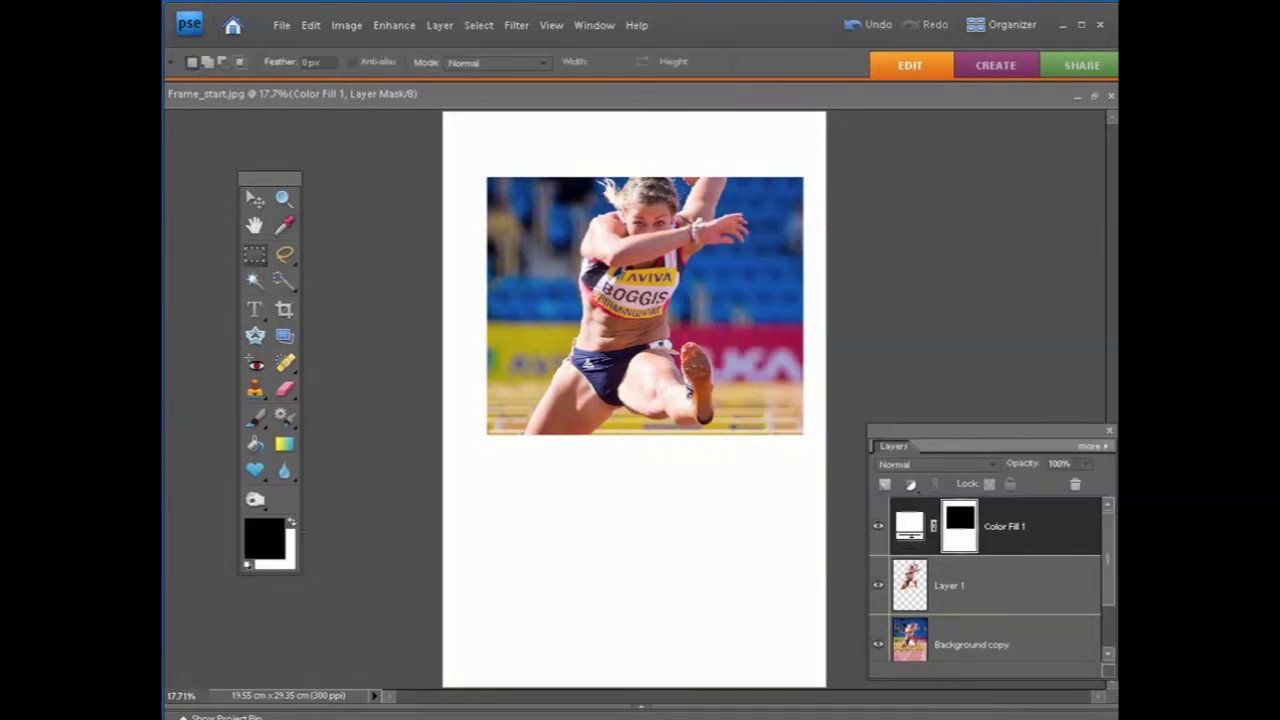
drag(928, 526, 923, 612)
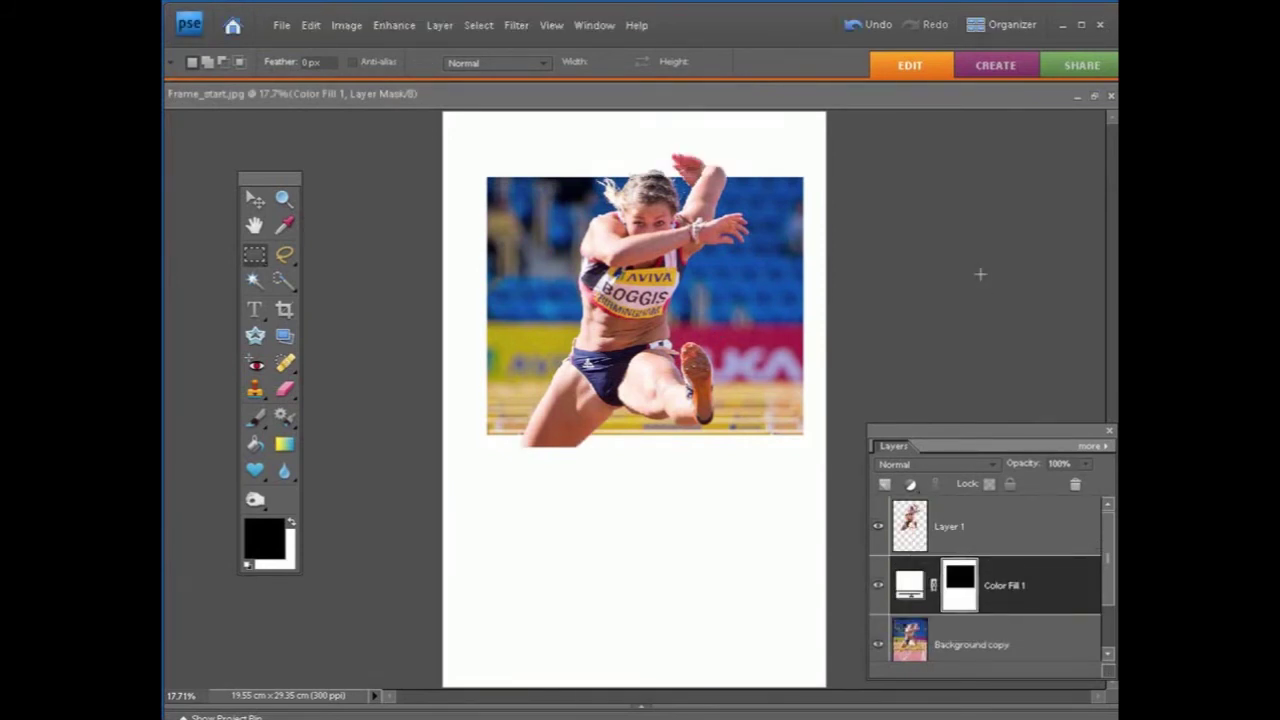
Apply the second Inner Shadows layer style to the white color fill layer.
key(ctrl+plus)
drag(593, 233, 532, 305)
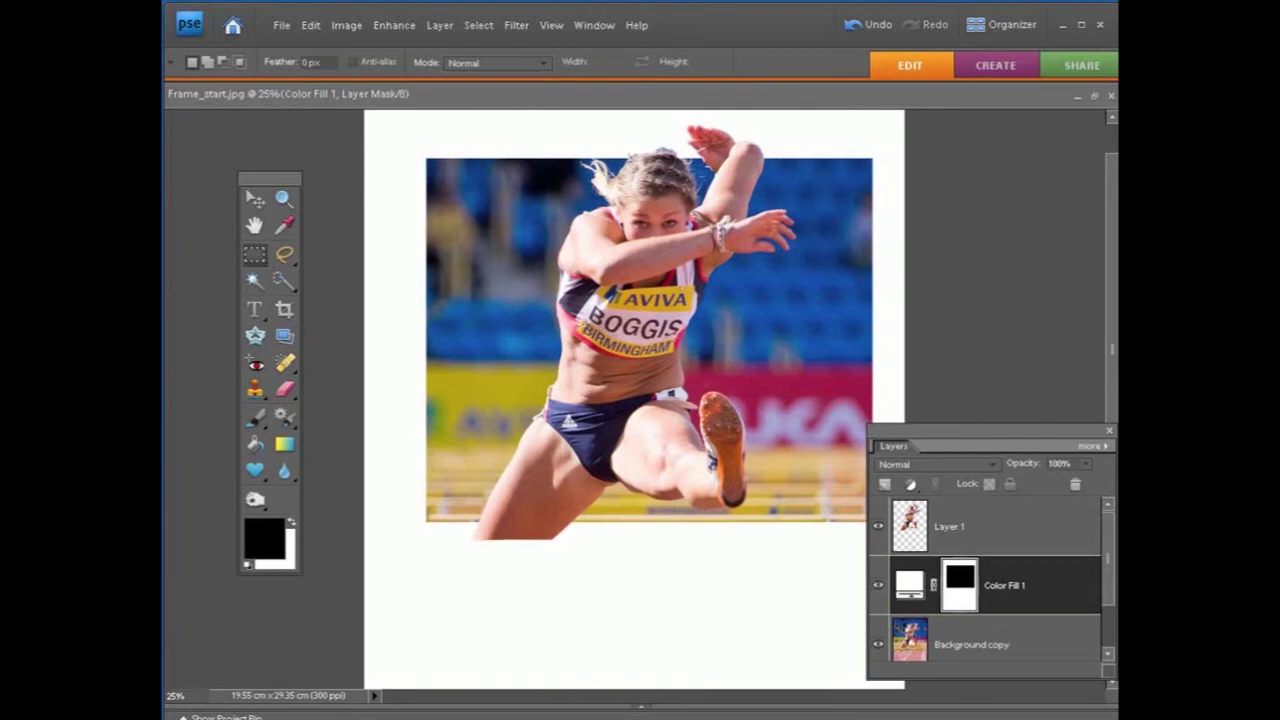
click(1117, 411)
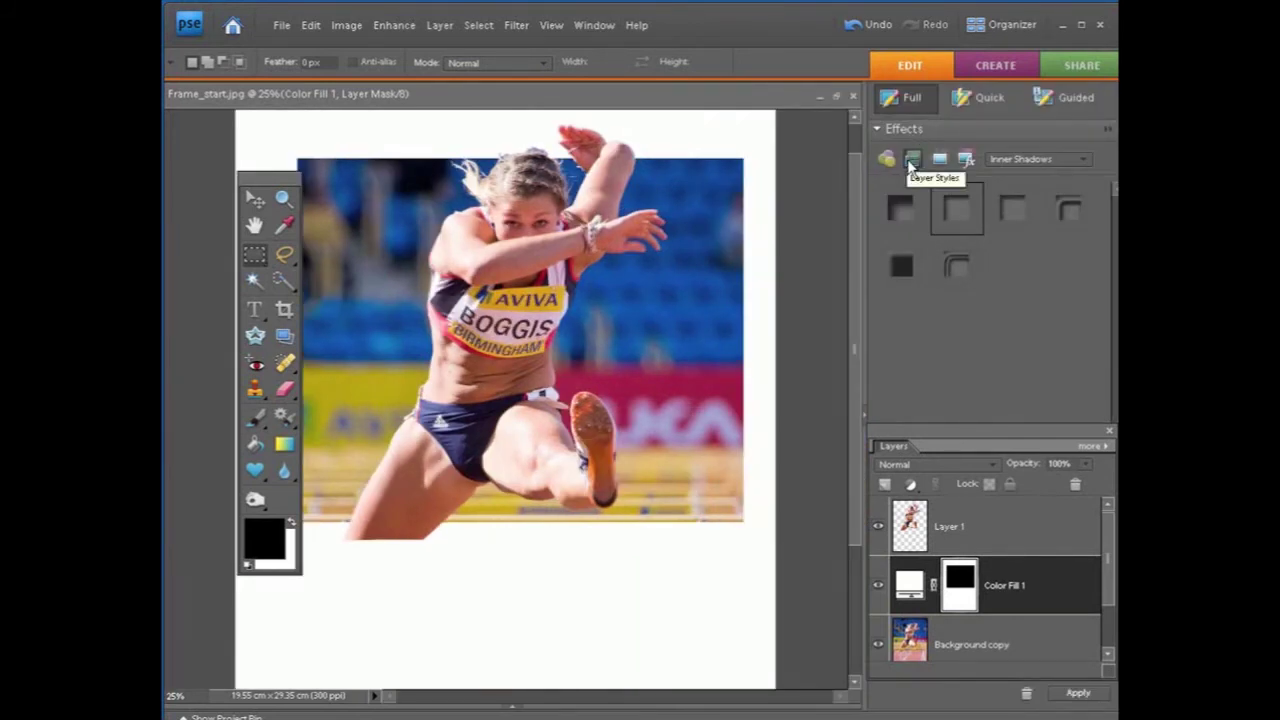
click(1040, 160)
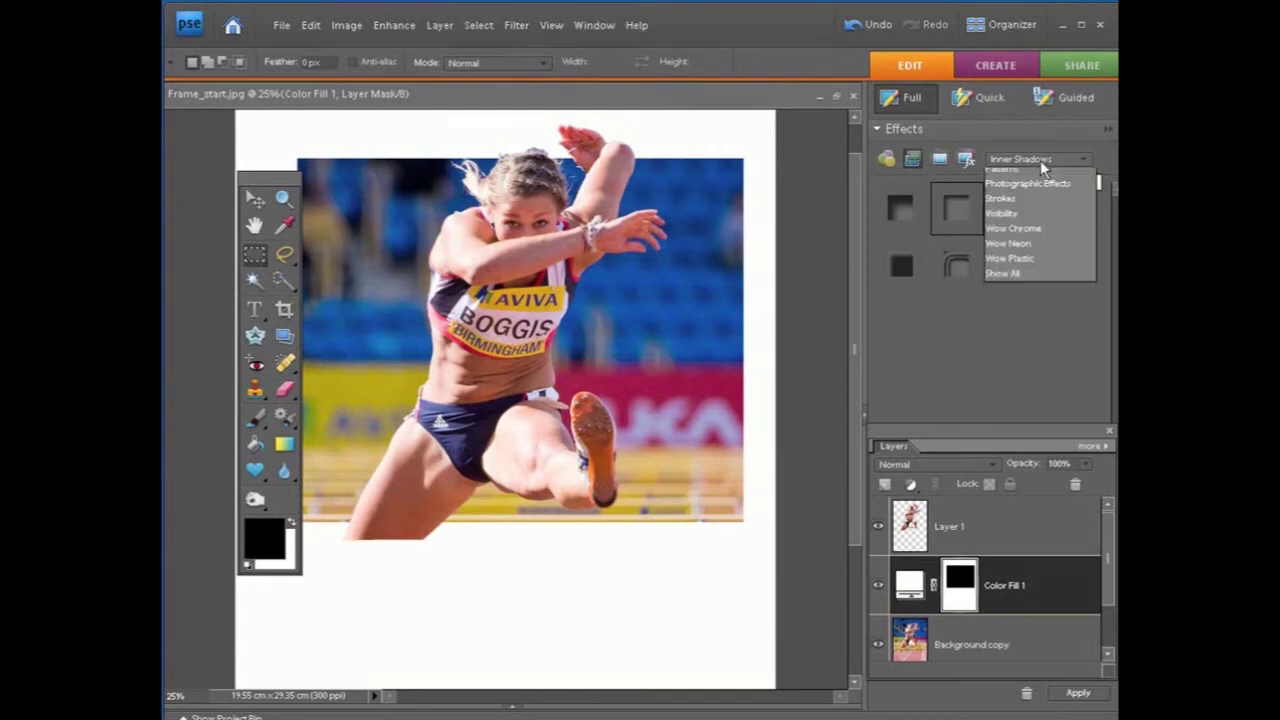
click(1033, 264)
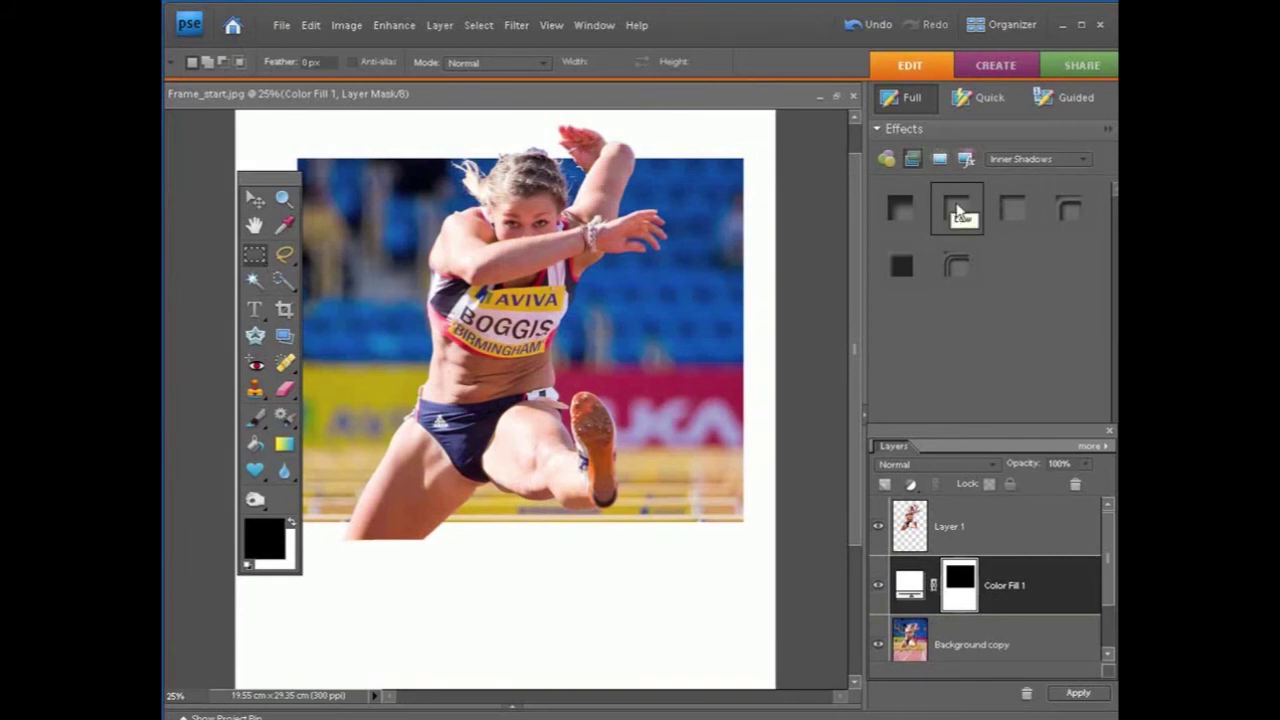
drag(957, 210, 629, 605)
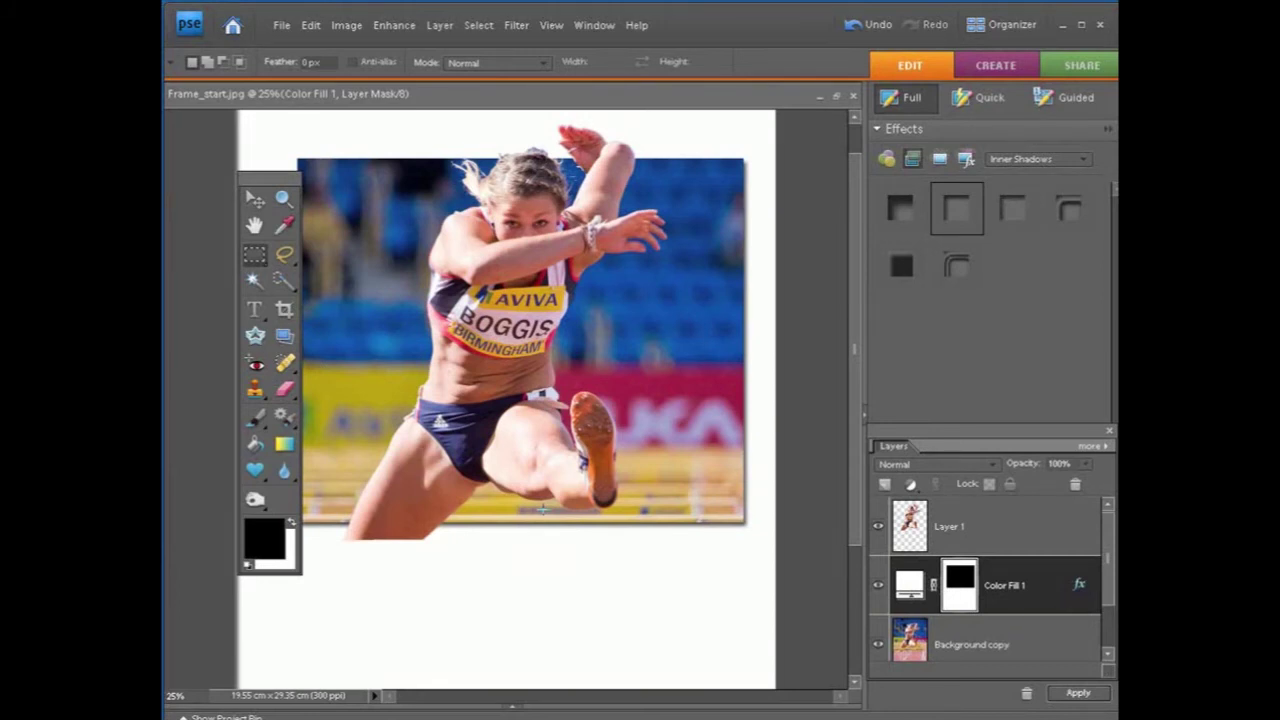
Add a stroke of 76 px to the fill layer's style to form the picture border.
double_click(1079, 588)
mouse_move(342, 139)
mouse_down()
mouse_move(486, 188)
mouse_move(717, 180)
mouse_up()
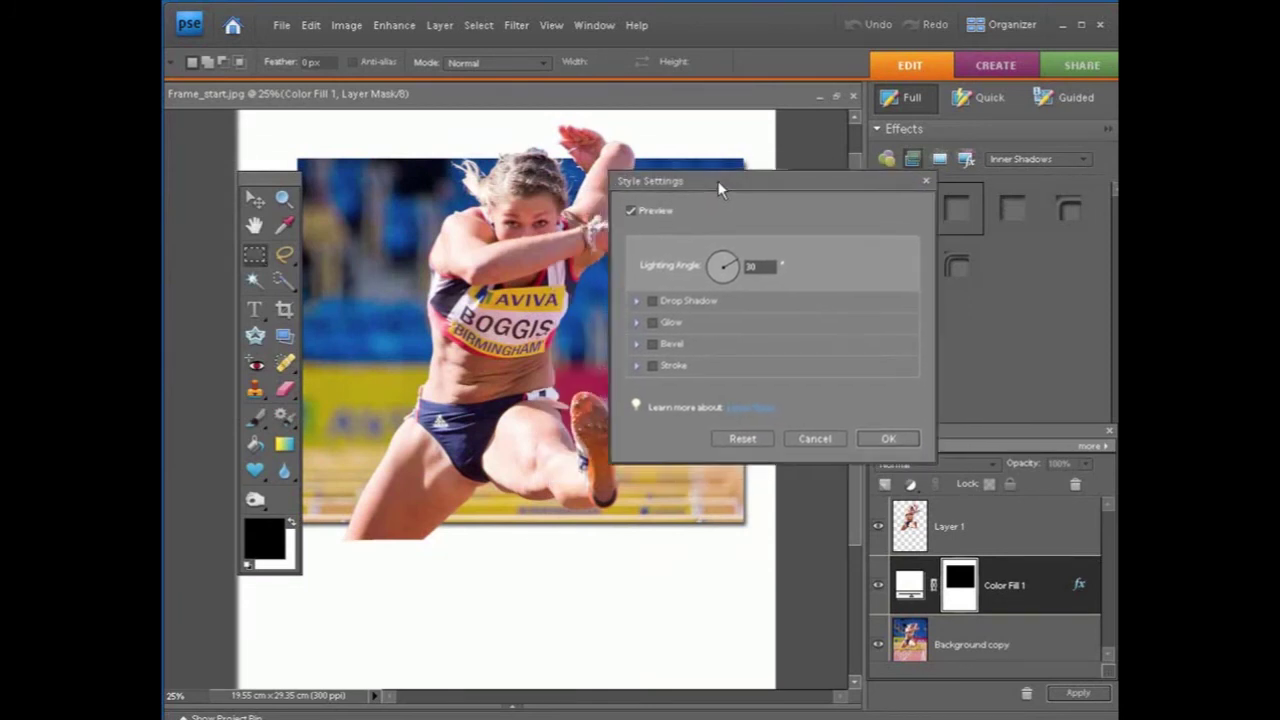
click(654, 366)
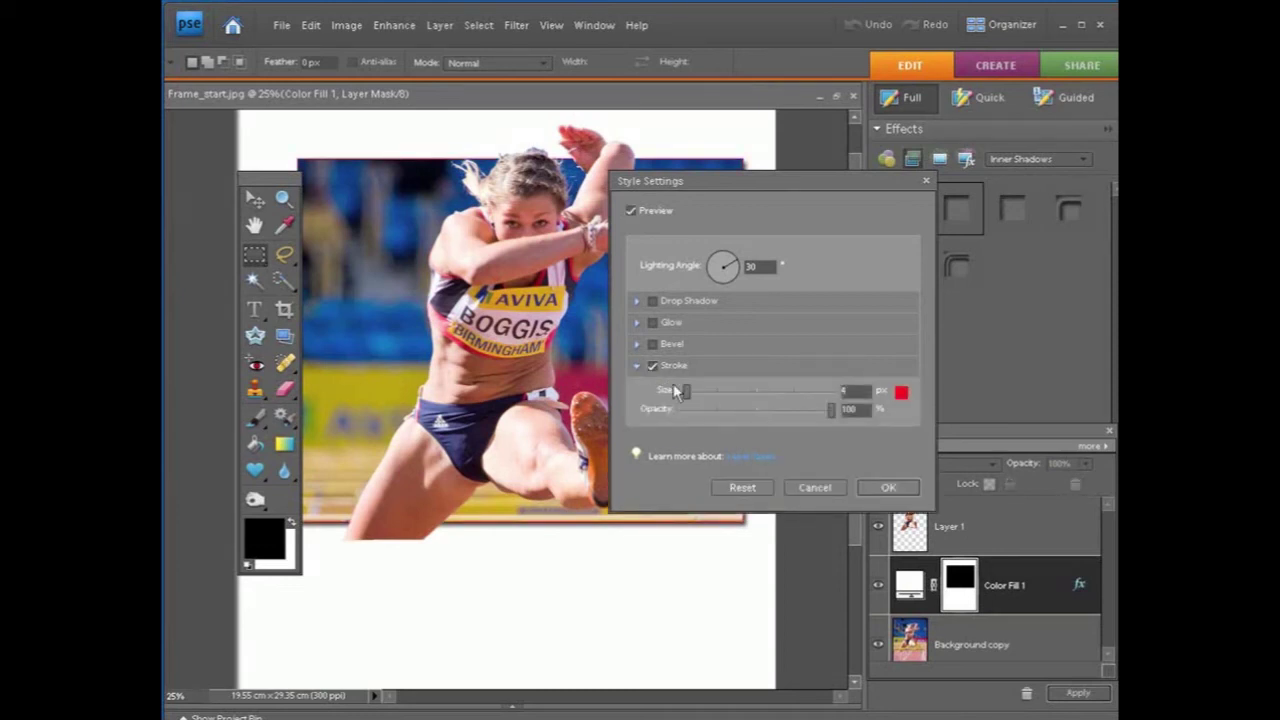
drag(691, 390, 717, 396)
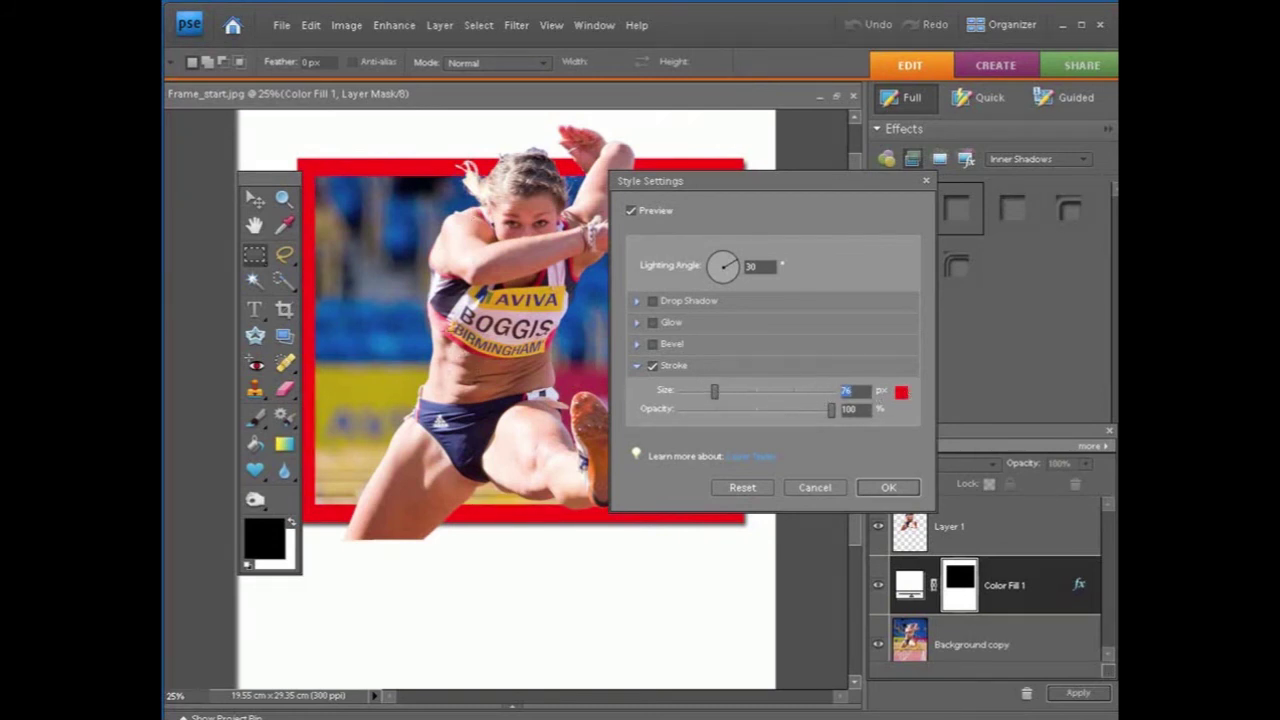
Set the stroke color to pale off-white #f4eaea and apply the style settings.
click(901, 392)
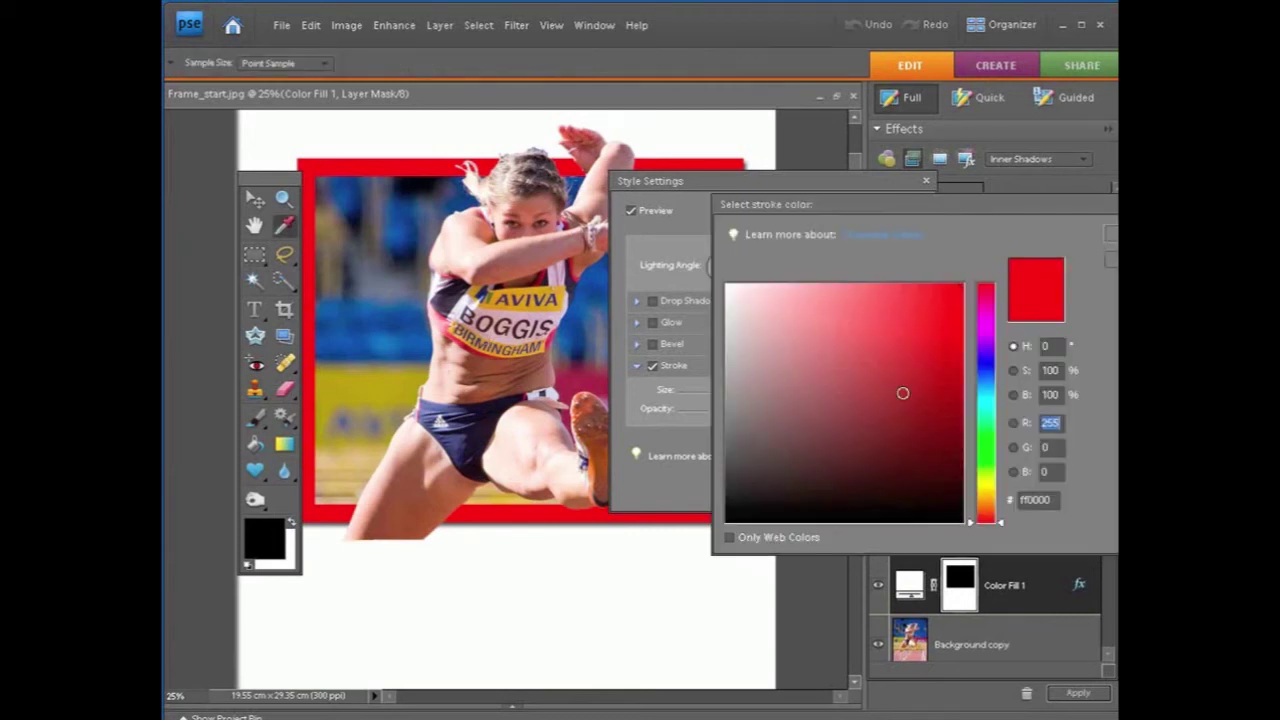
drag(797, 204, 671, 301)
click(601, 388)
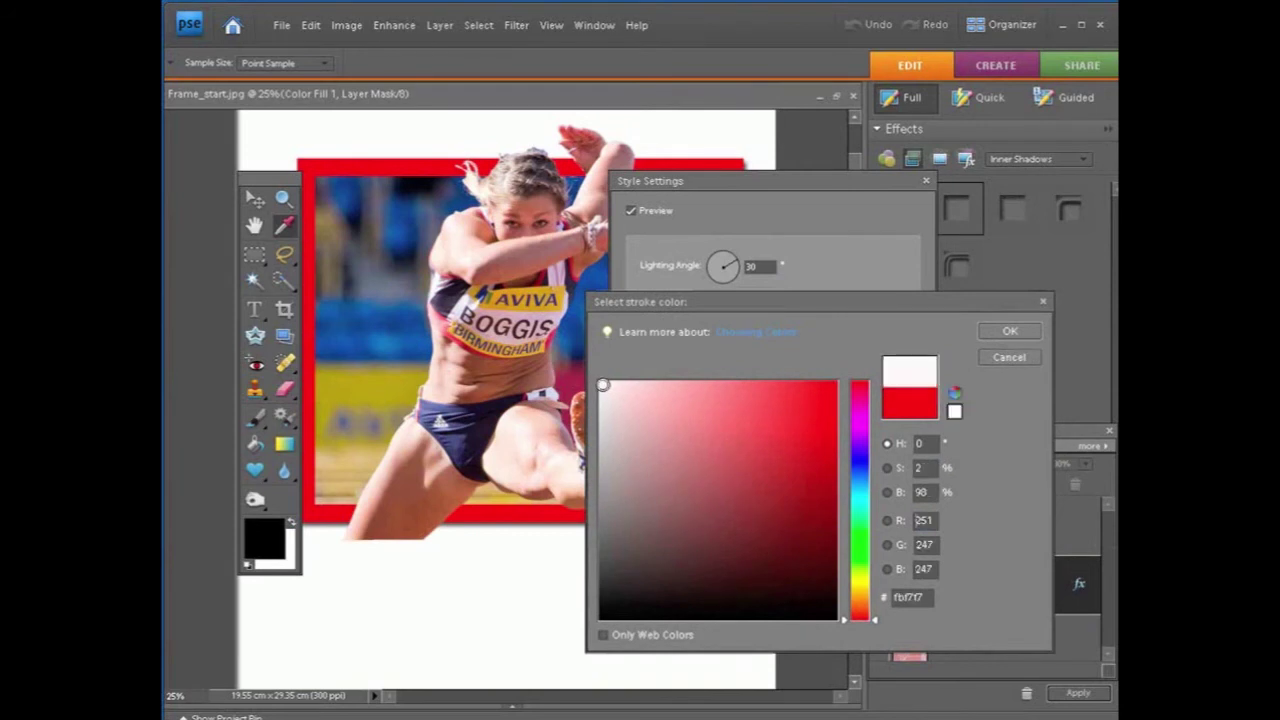
drag(601, 388, 608, 391)
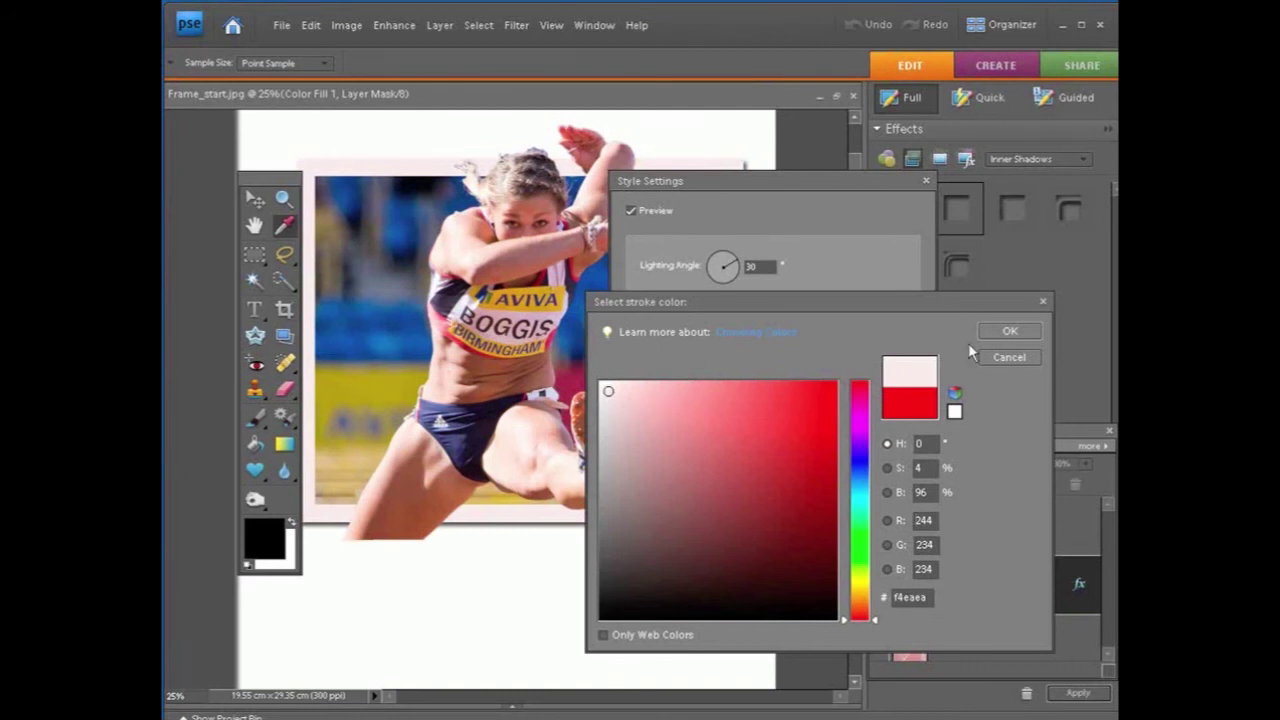
click(990, 331)
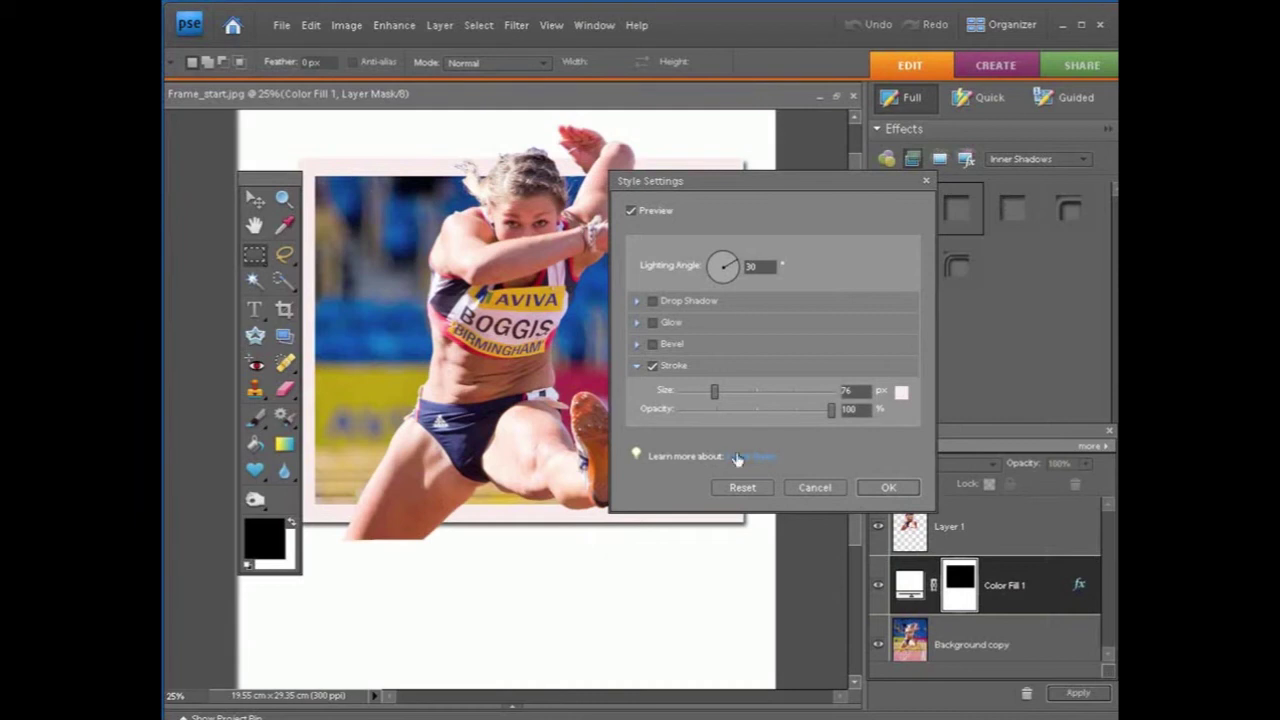
click(889, 490)
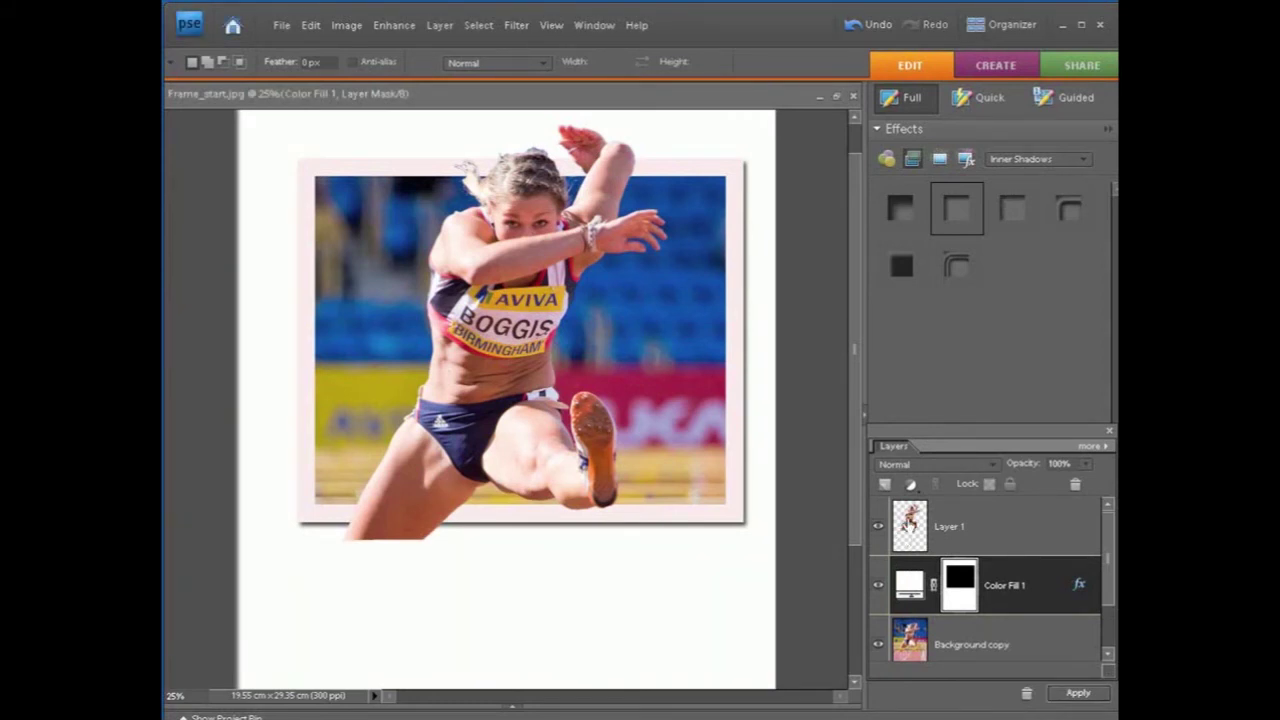
Fill the athlete's outline with black at 100% opacity on a new layer and place that layer directly beneath the cut-out.
click(1066, 518)
ctrl+click(909, 522)
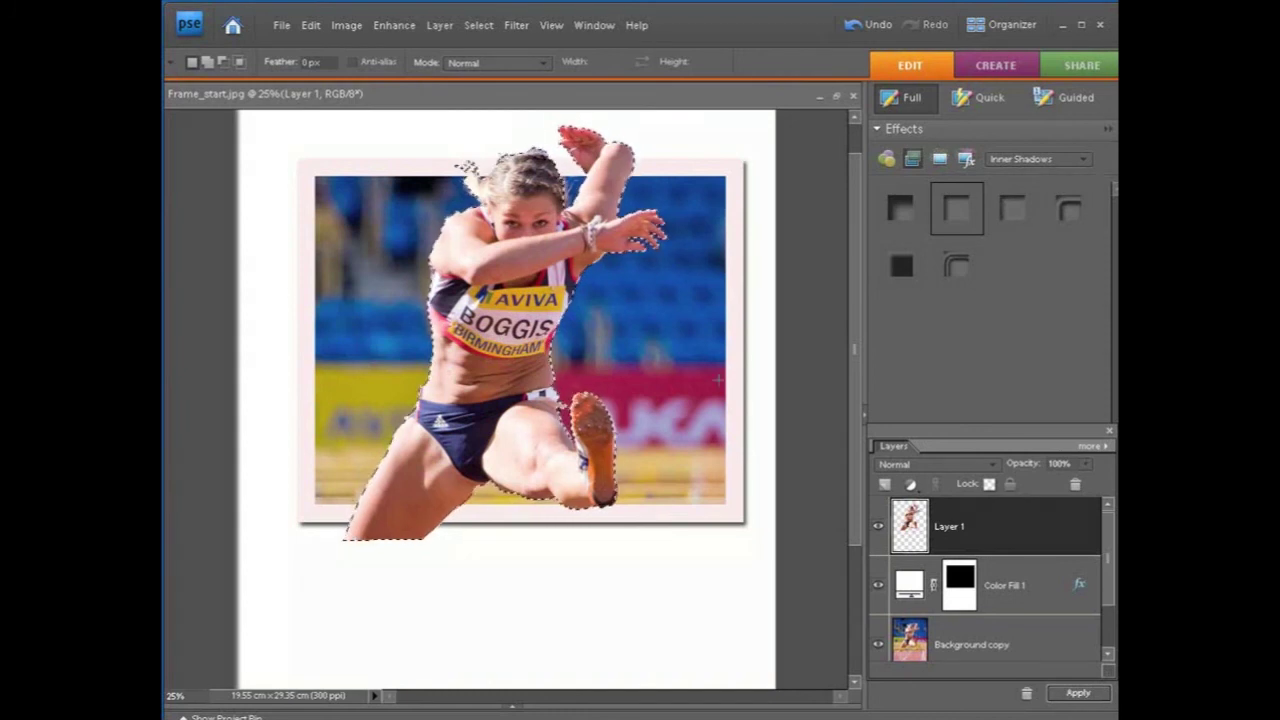
click(884, 485)
click(311, 25)
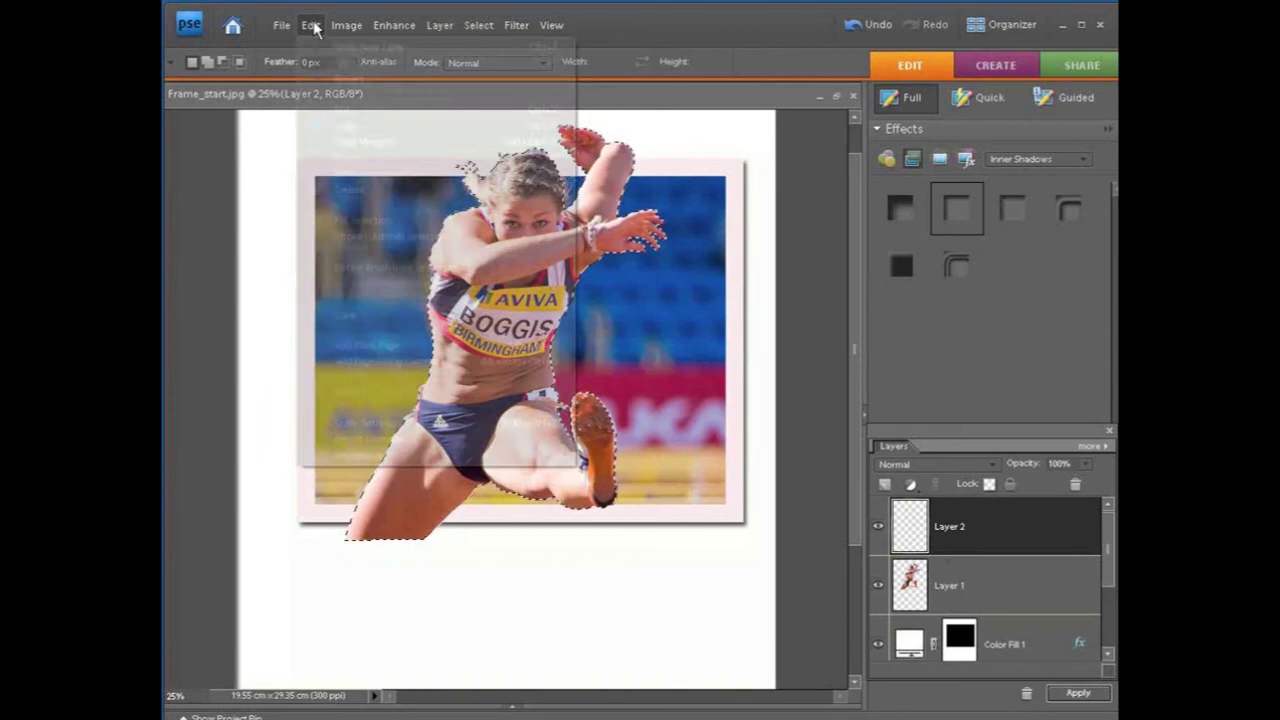
click(365, 220)
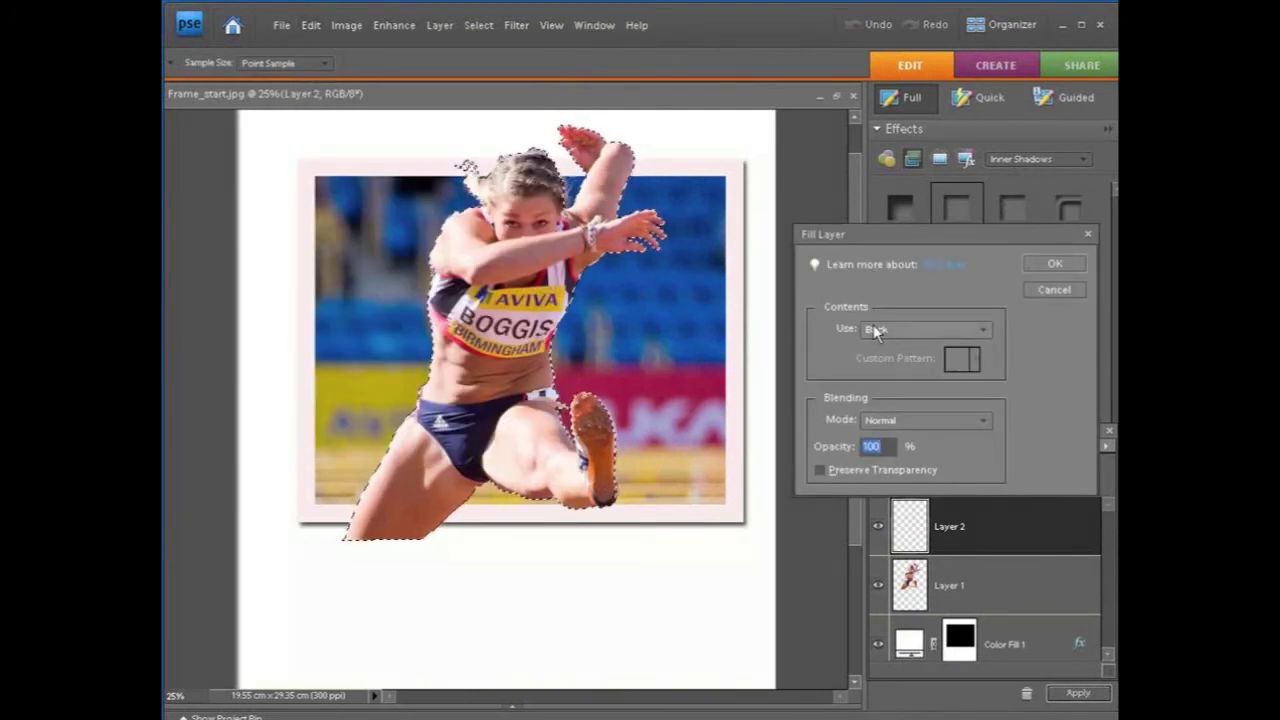
click(1060, 264)
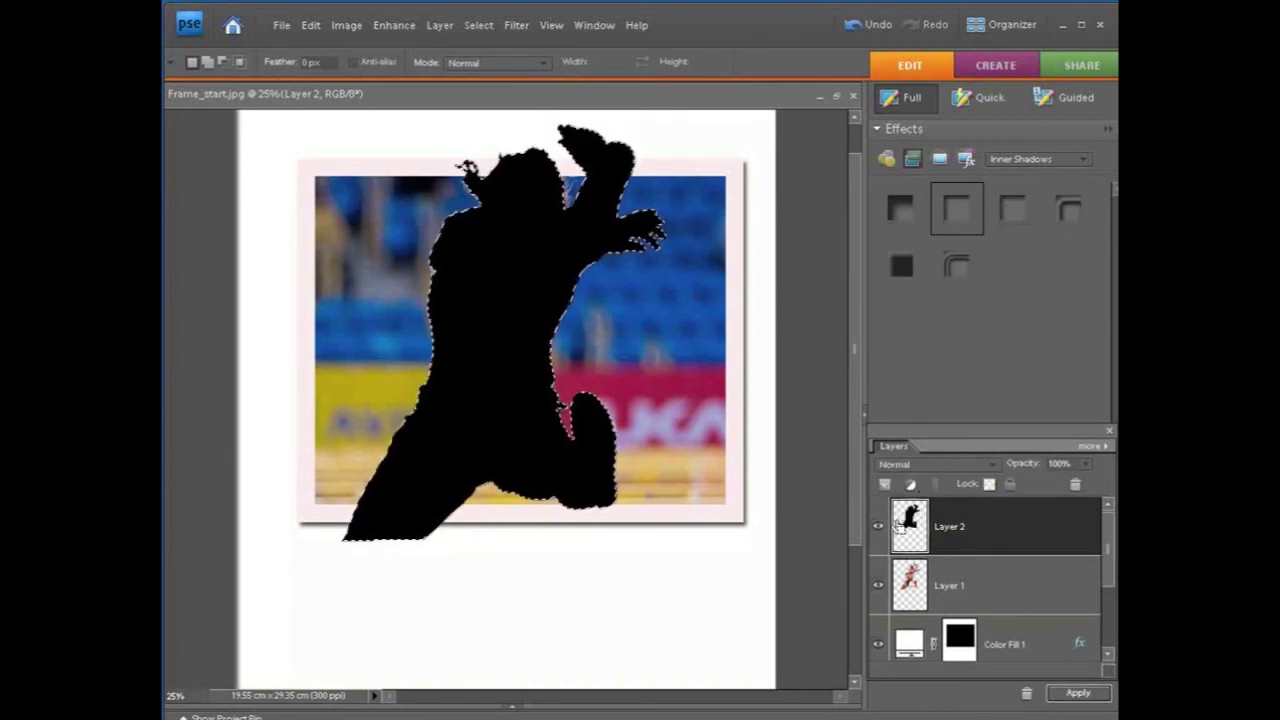
drag(897, 528, 903, 598)
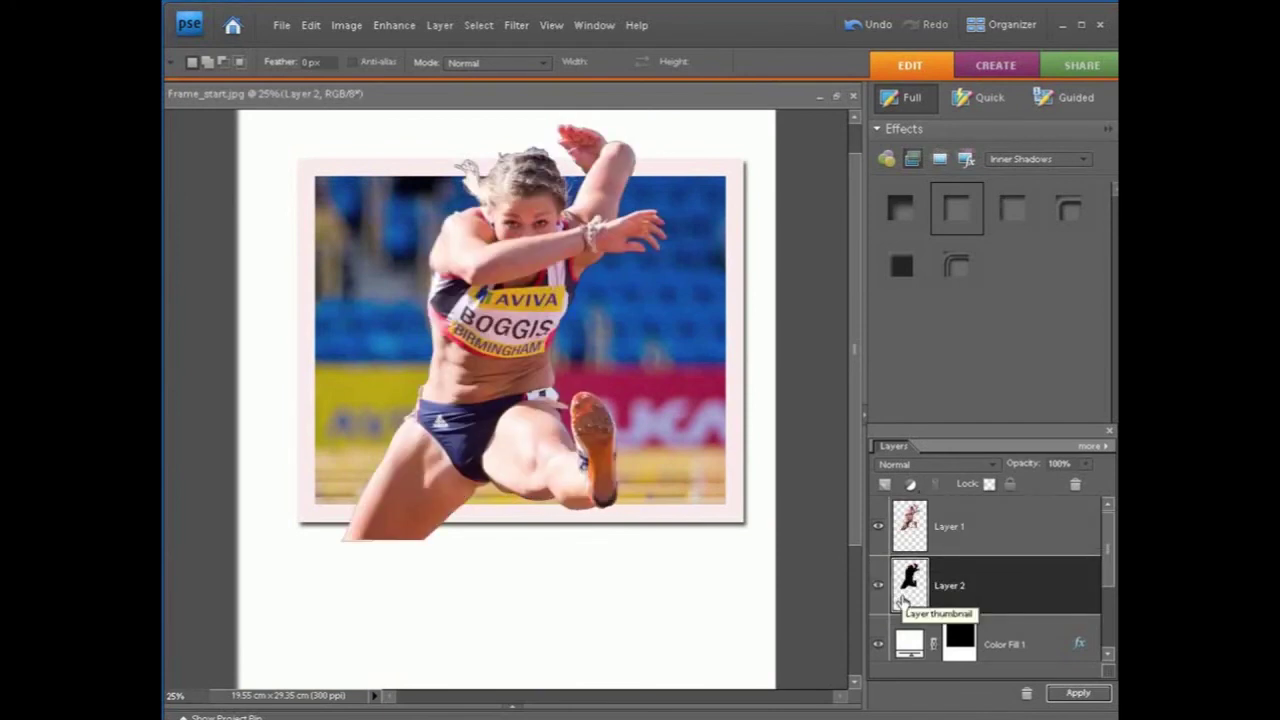
Apply a Gaussian Blur with a 23.3-pixel radius to the black silhouette layer to create a soft shadow.
click(512, 27)
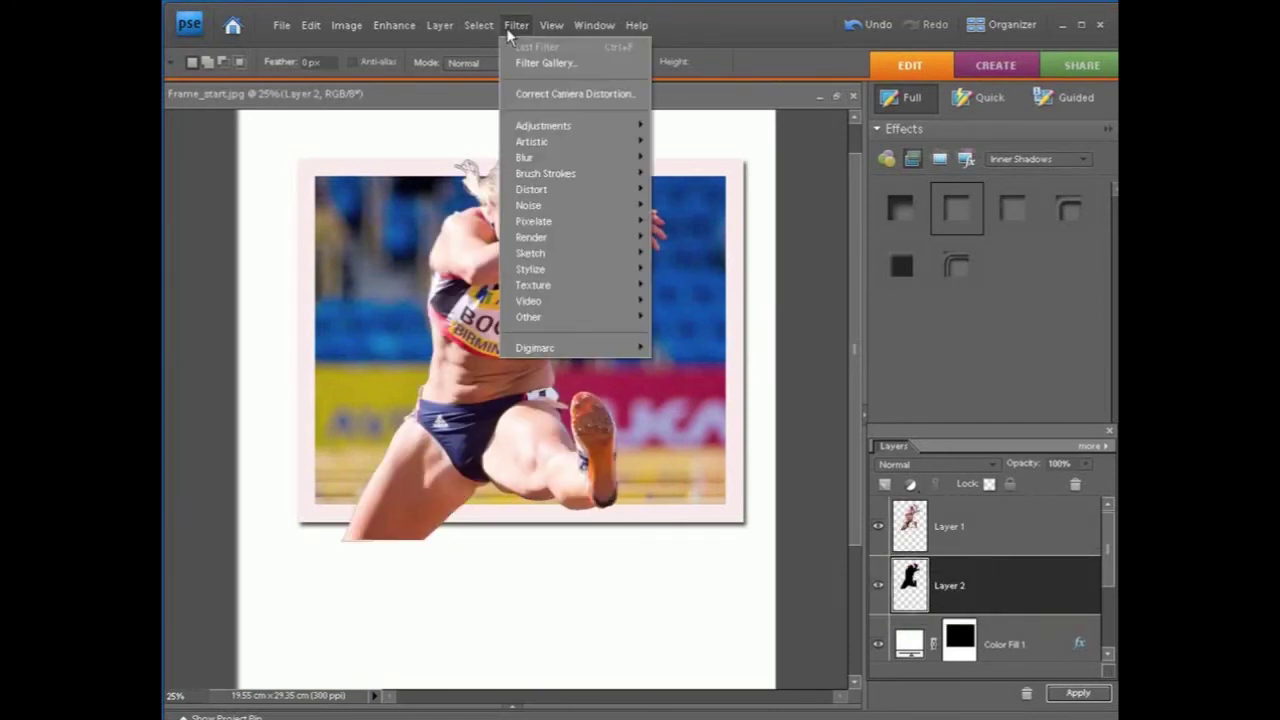
mouse_move(523, 156)
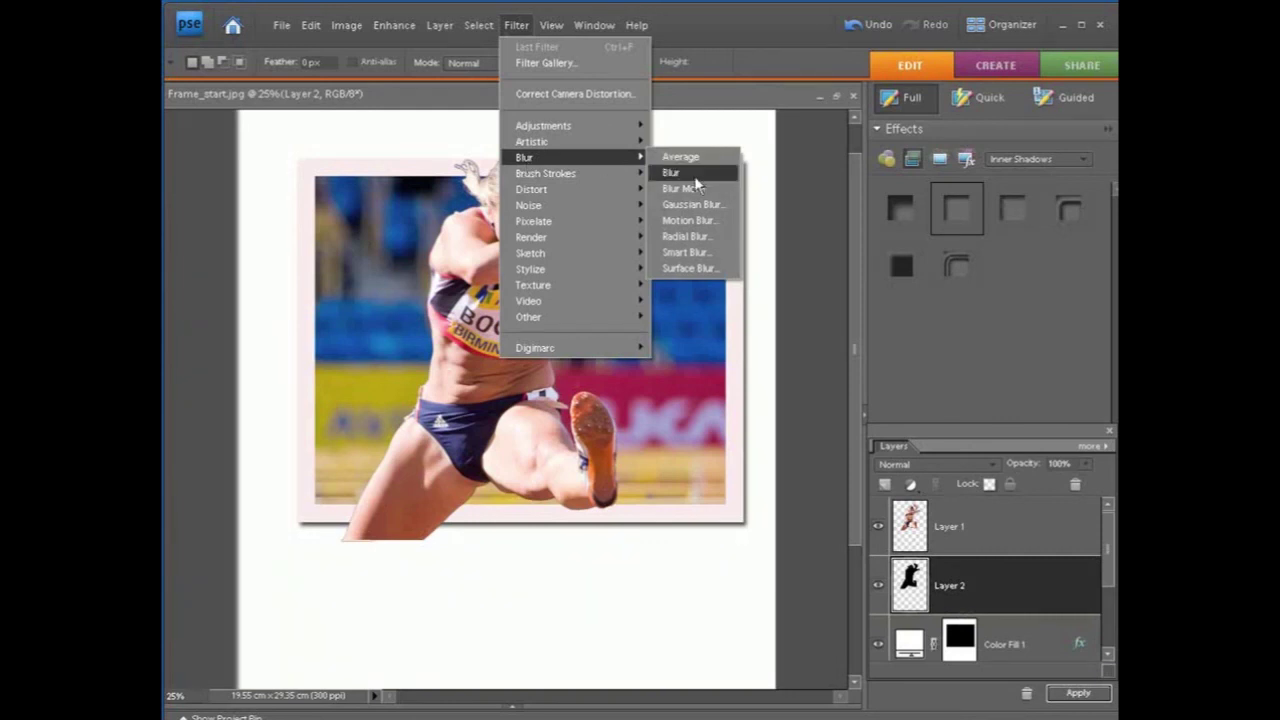
click(704, 212)
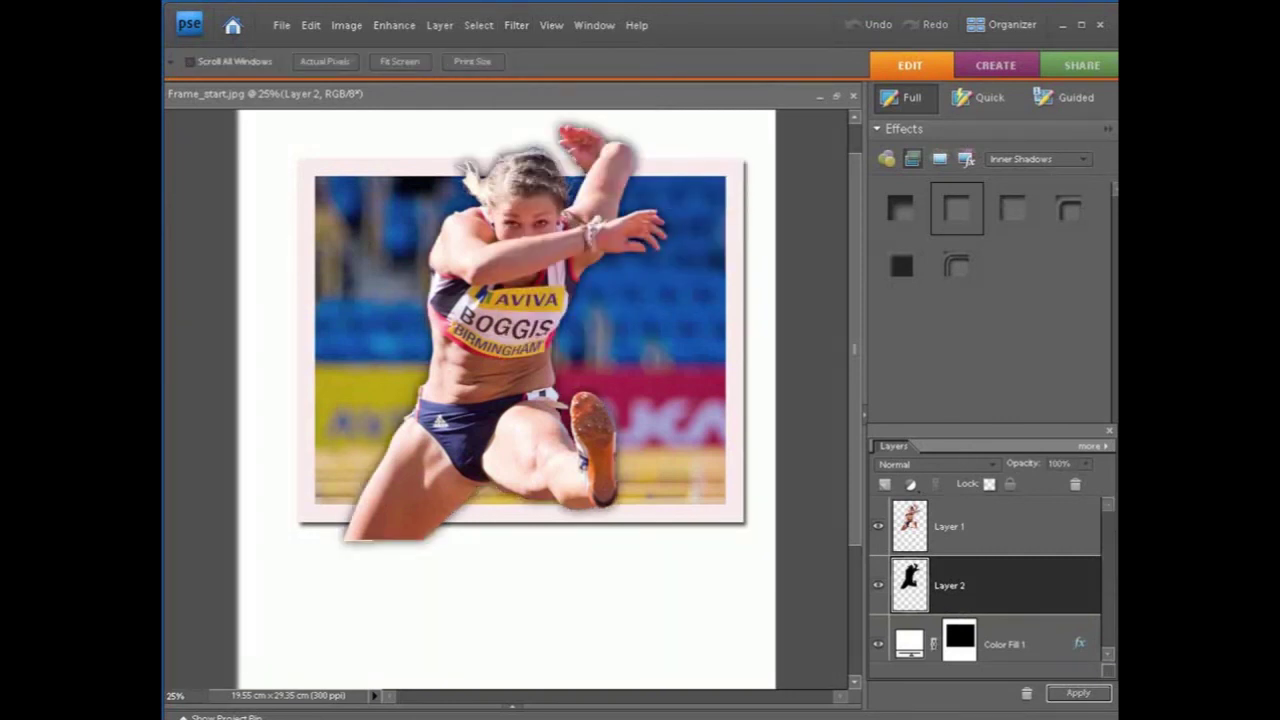
drag(859, 287, 737, 168)
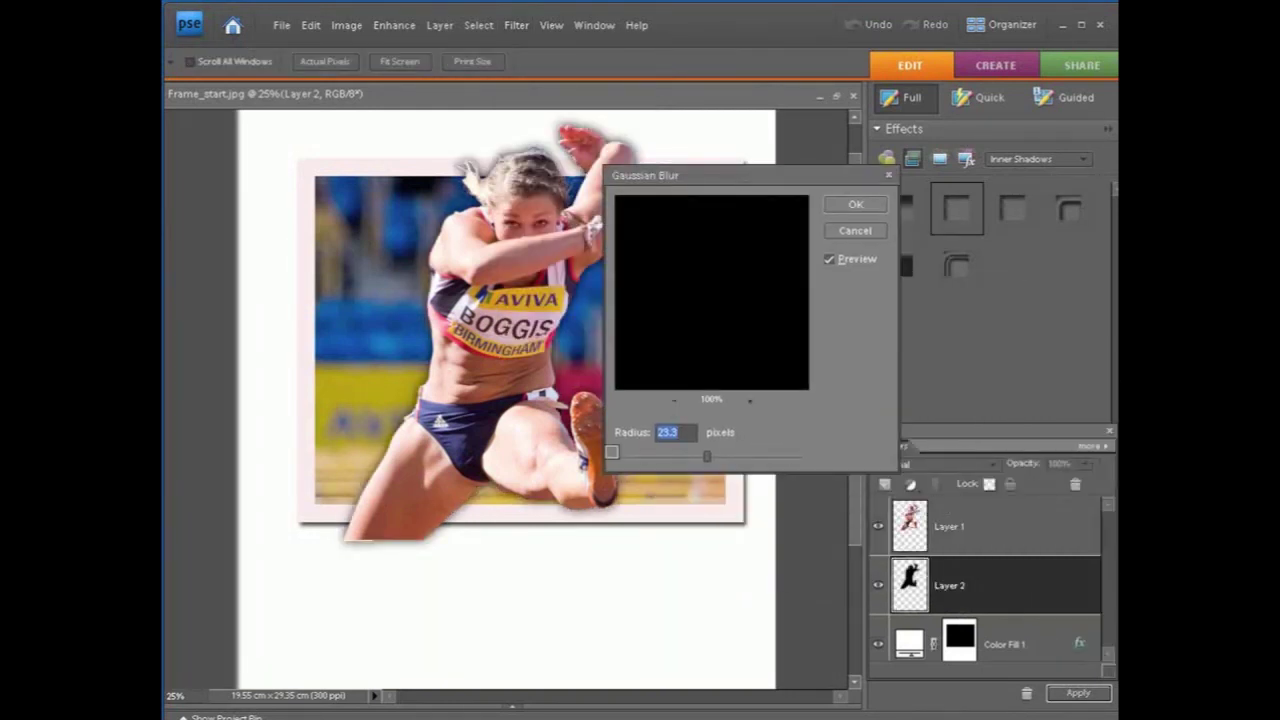
click(429, 360)
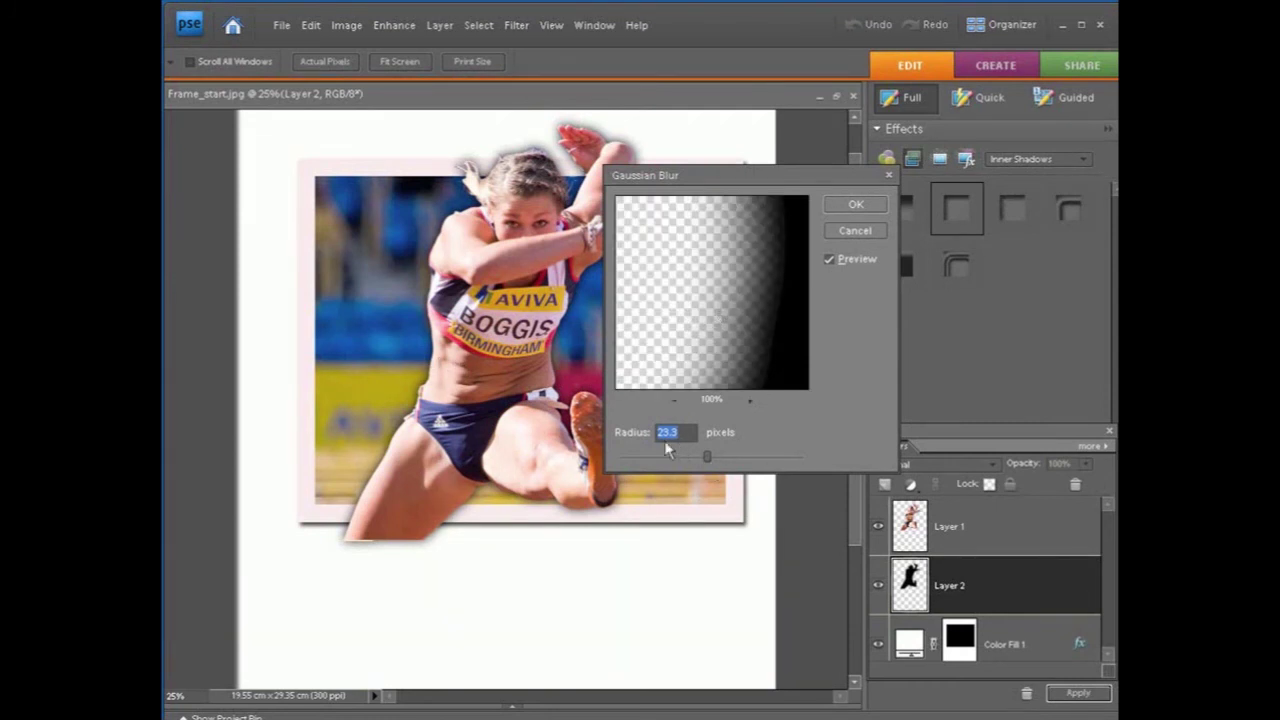
click(856, 204)
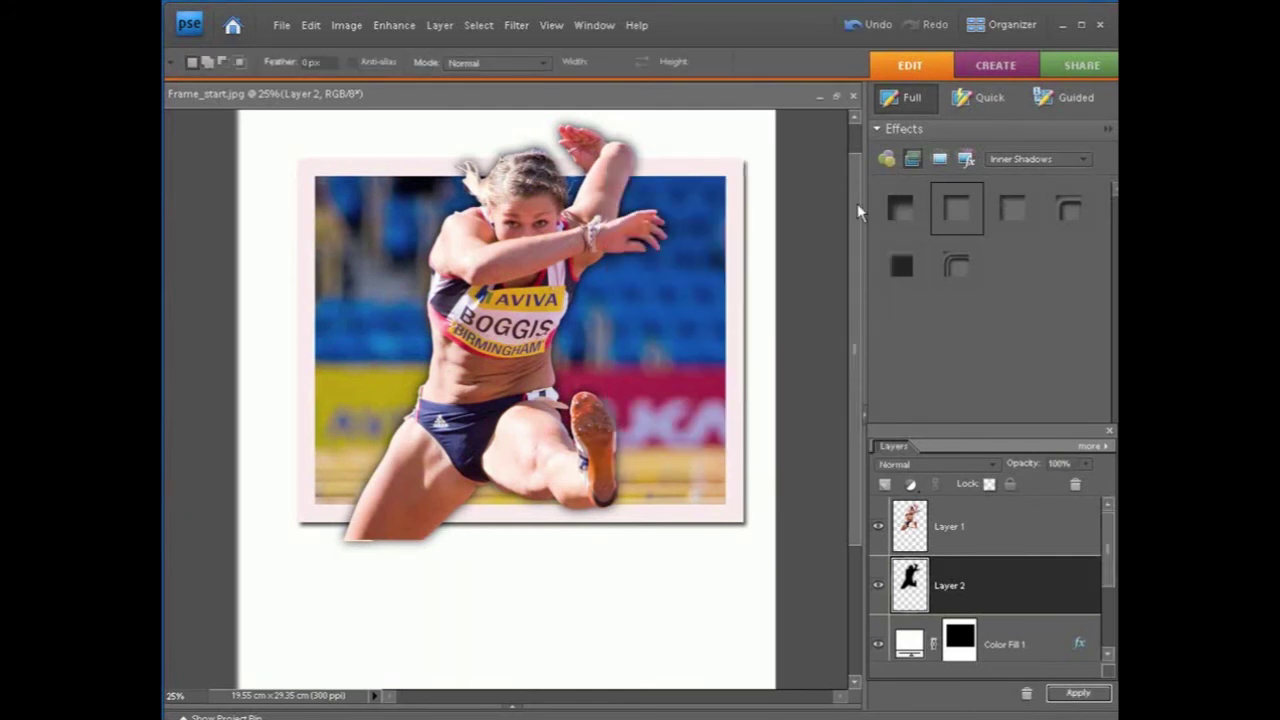
Offset the shadow layer slightly down and to the right of the athlete and lower its opacity to 65%.
key(v)
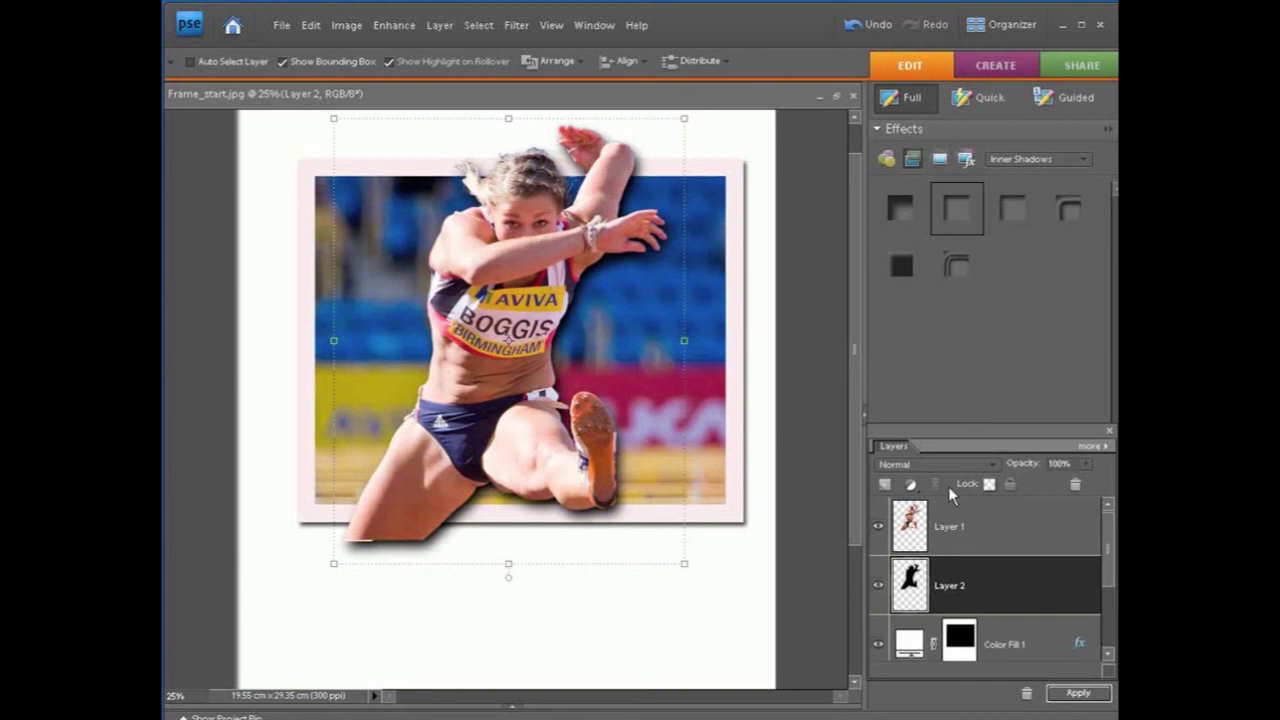
drag(1026, 467, 992, 474)
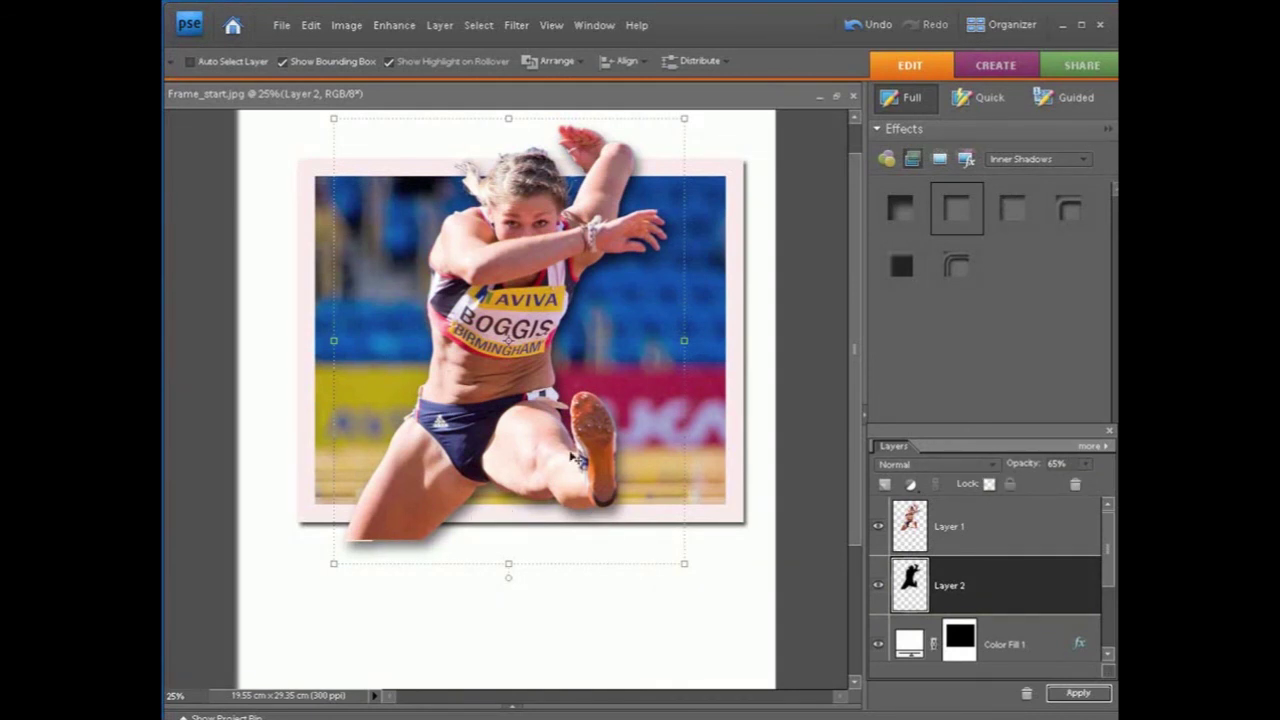
Display the toolbox and erase the athlete's shadow where it falls on the picture inside the frame, using a 300 px Eraser brush.
key(ctrl+plus)
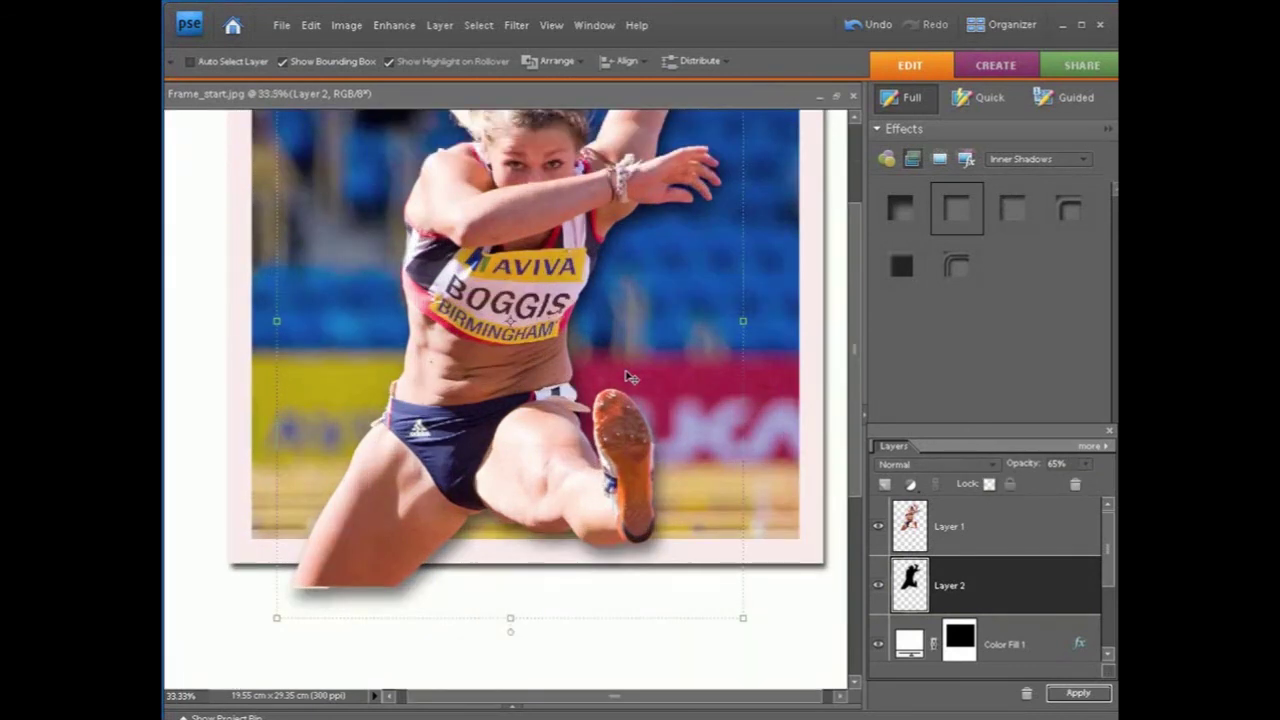
scroll(630, 376, up, 3)
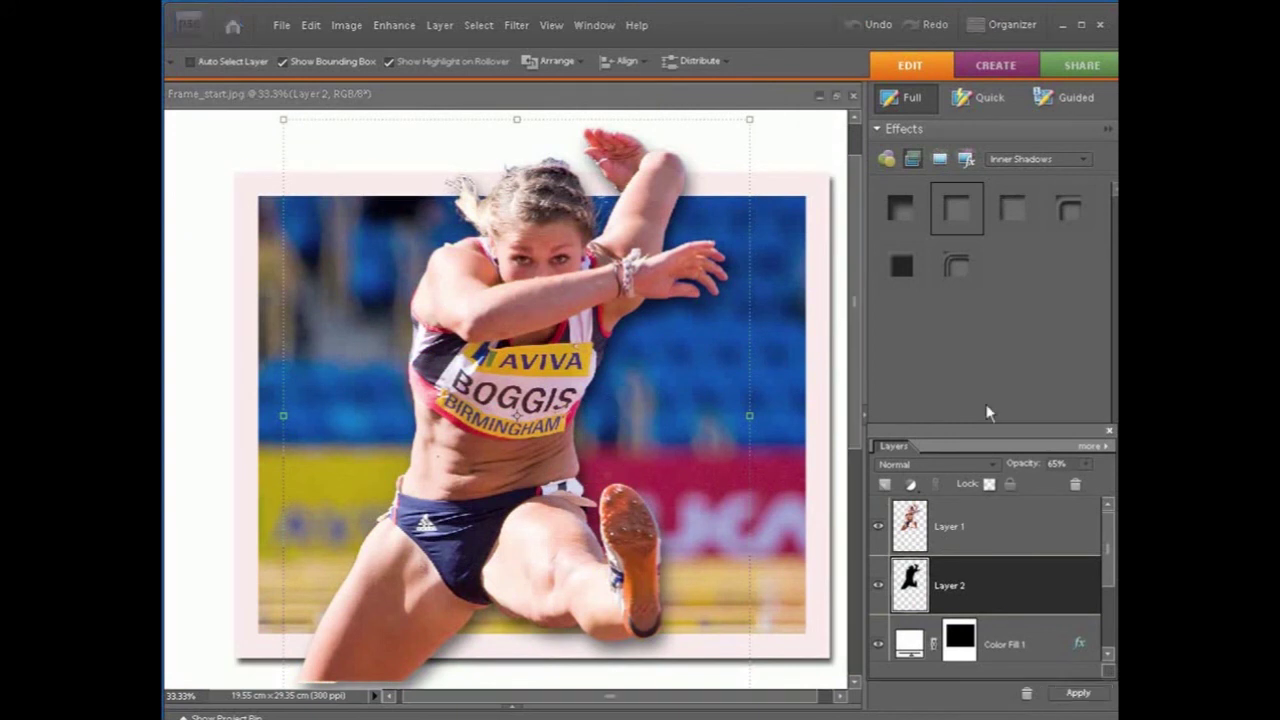
click(592, 28)
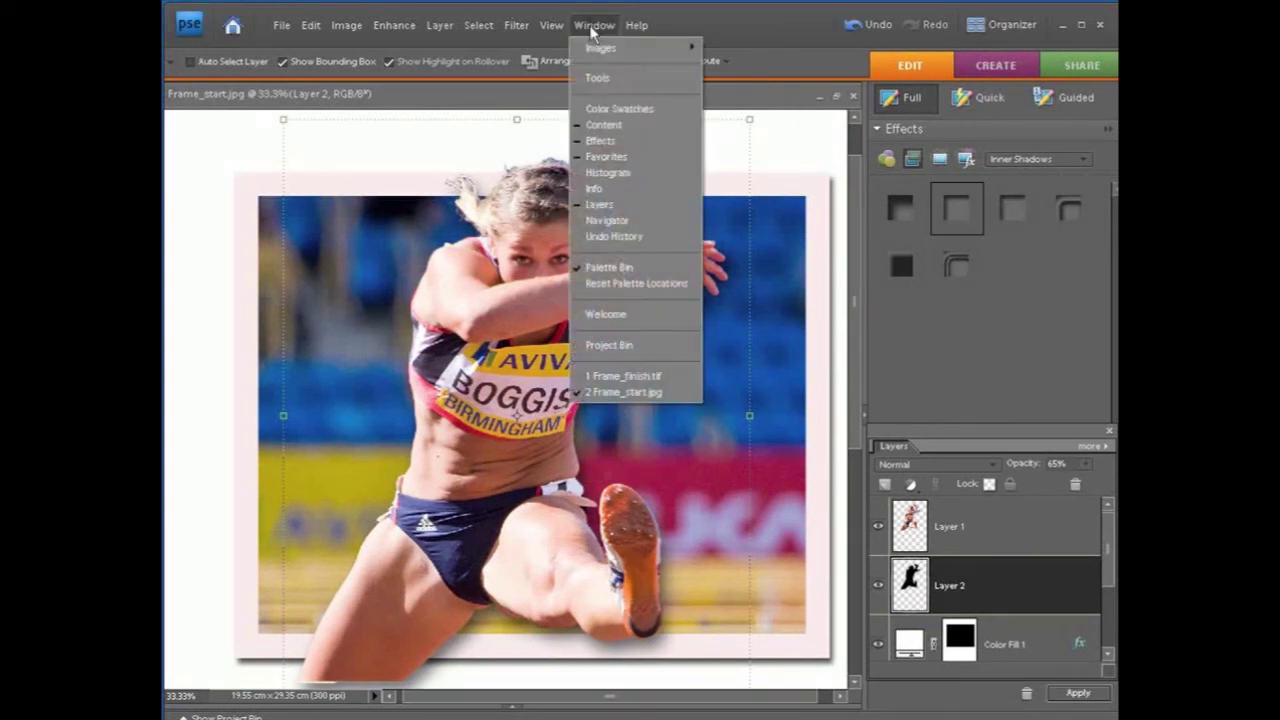
click(597, 77)
drag(284, 388, 333, 390)
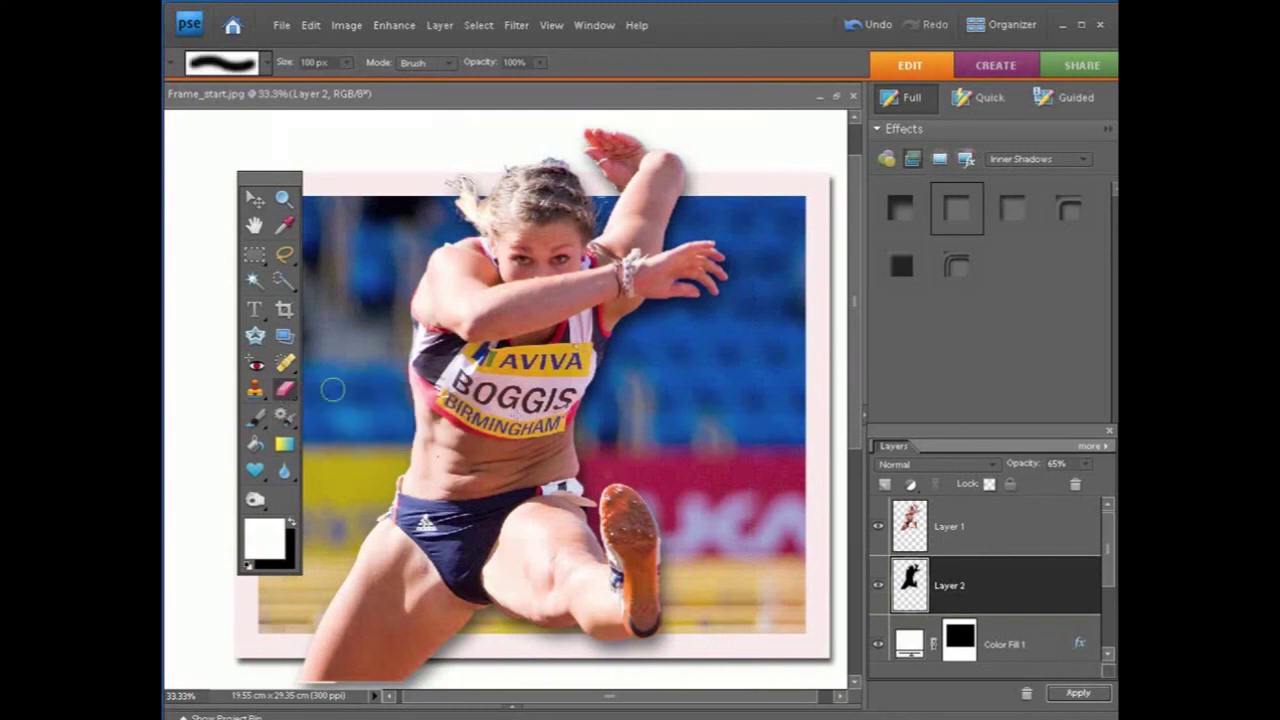
key(bracketright)
key(bracketright)
key(bracketright)
key(bracketright)
key(bracketright)
key(bracketright)
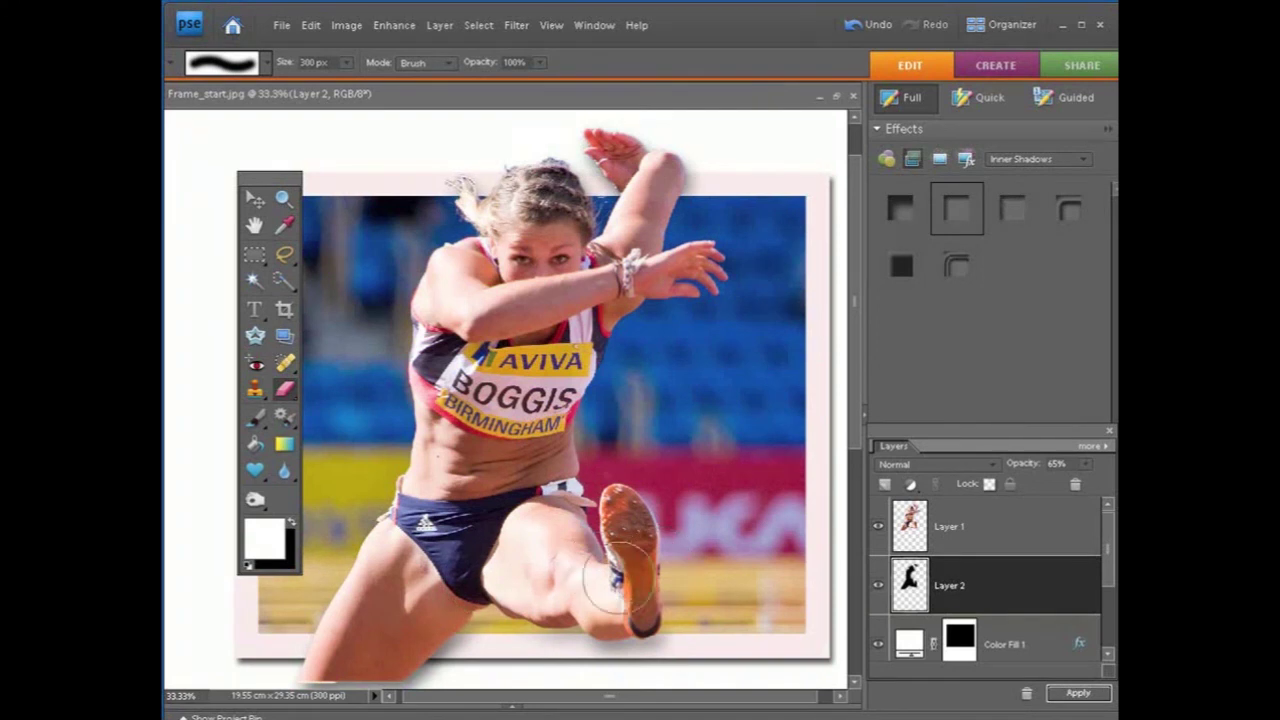
Collapse the palette bin to widen the canvas and erase the remaining shadow over the picture with a 50 px brush.
key(Tab)
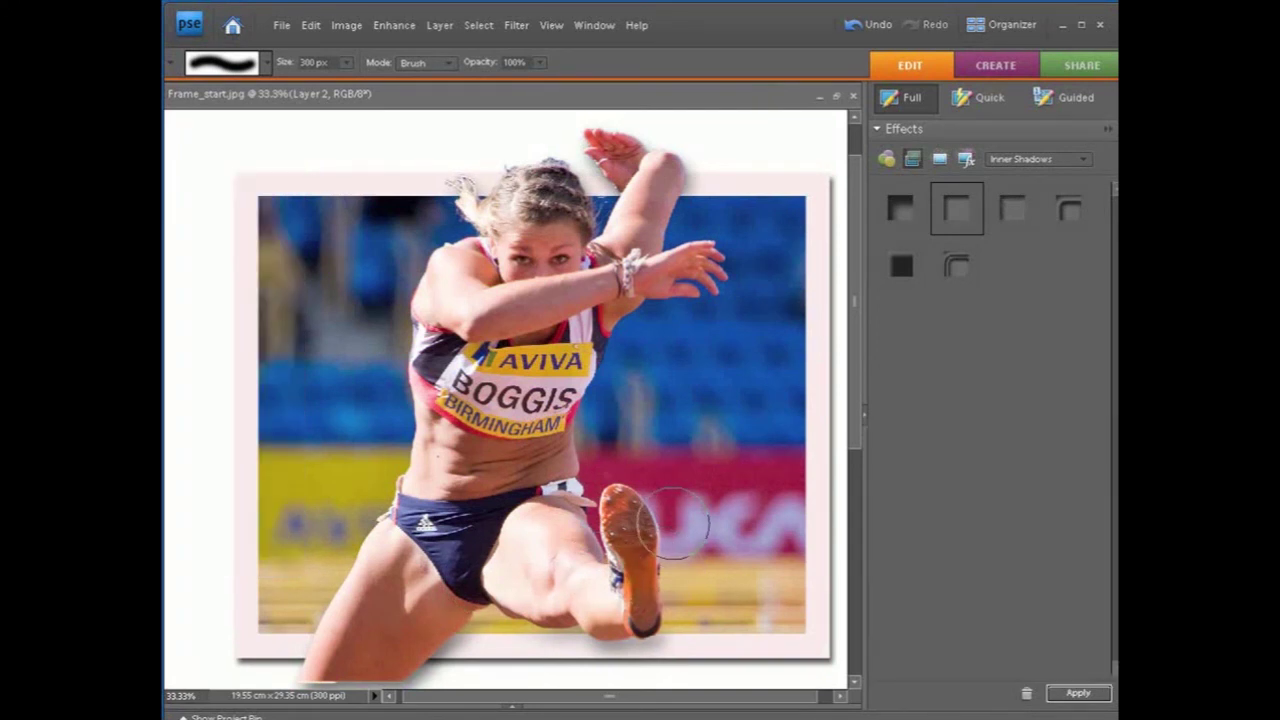
click(862, 417)
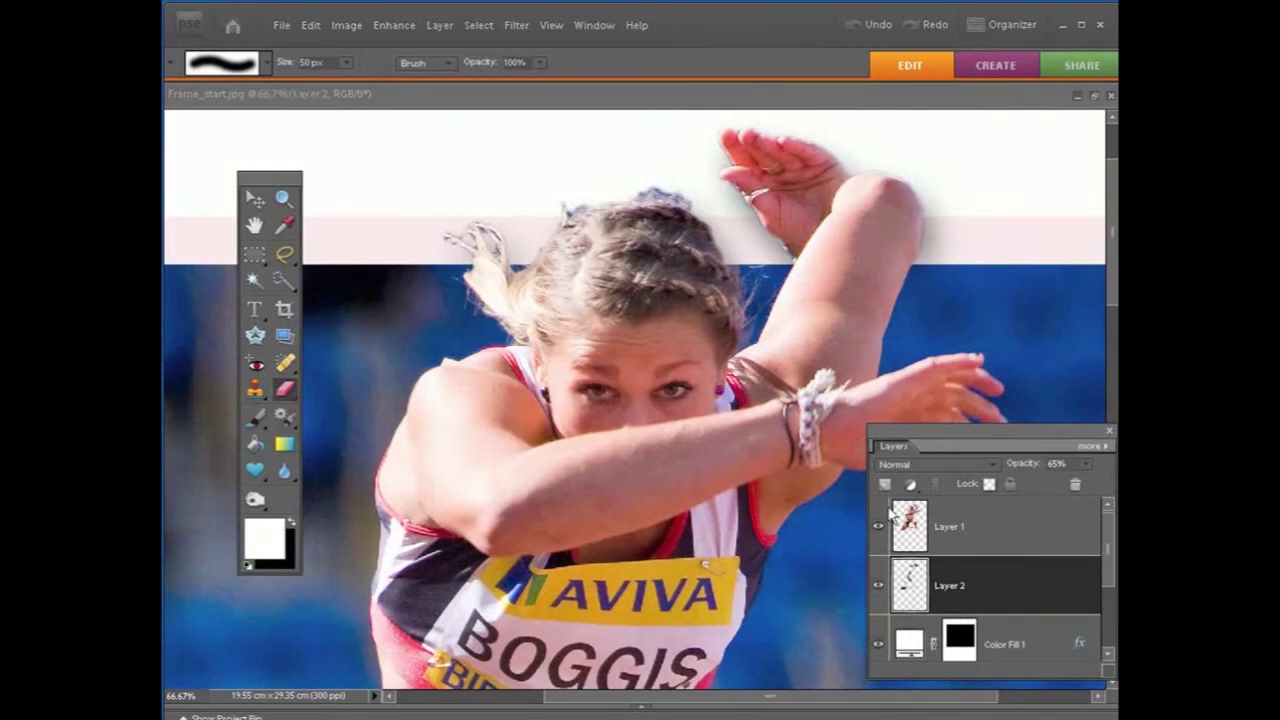
Make the athlete's cut-out layer active for erasing the leftover fringe around her hair.
click(916, 533)
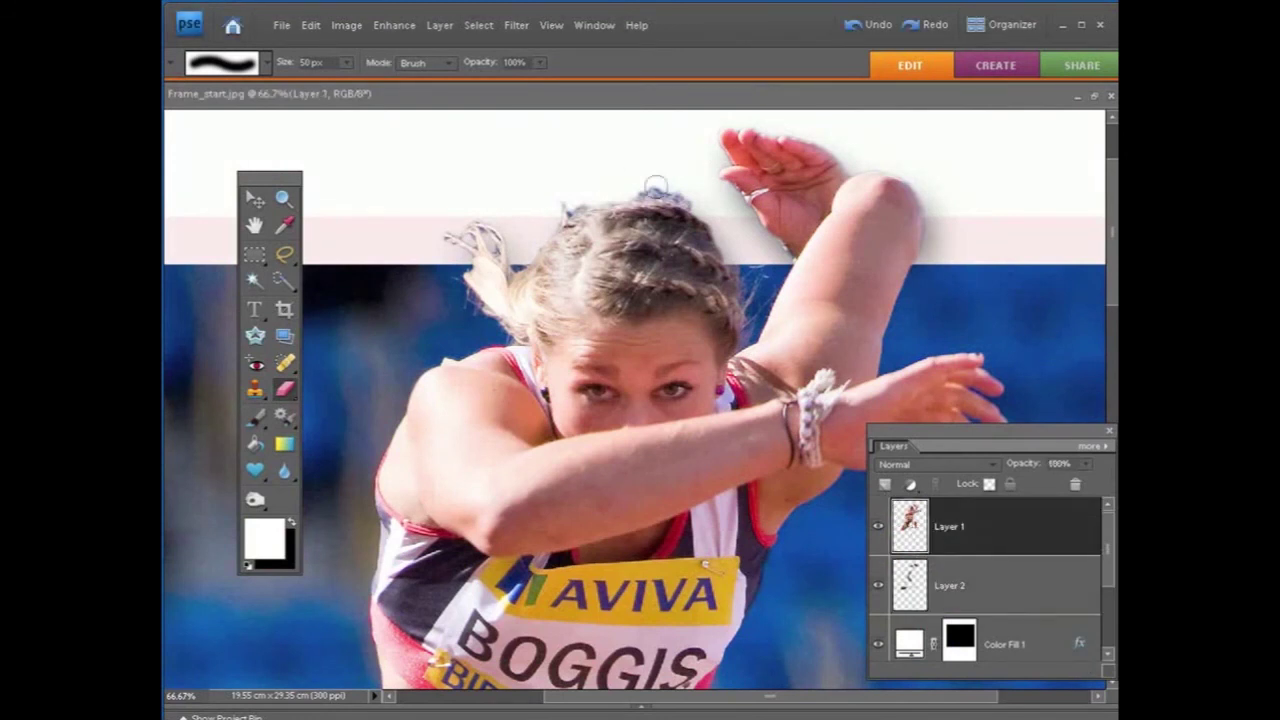